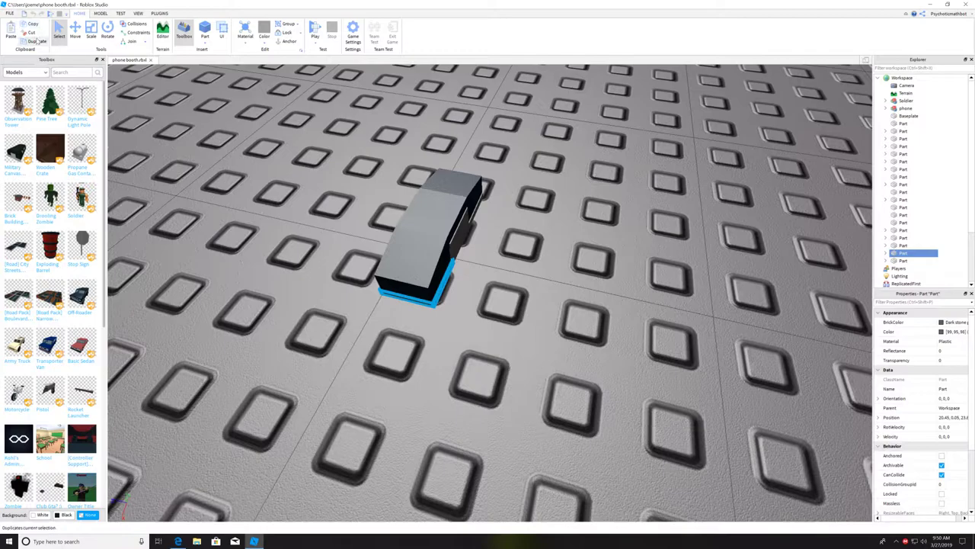
- Duplicate the thin dark grey part under the phone handset and move the copy out beside the handset
left_click(39, 41)
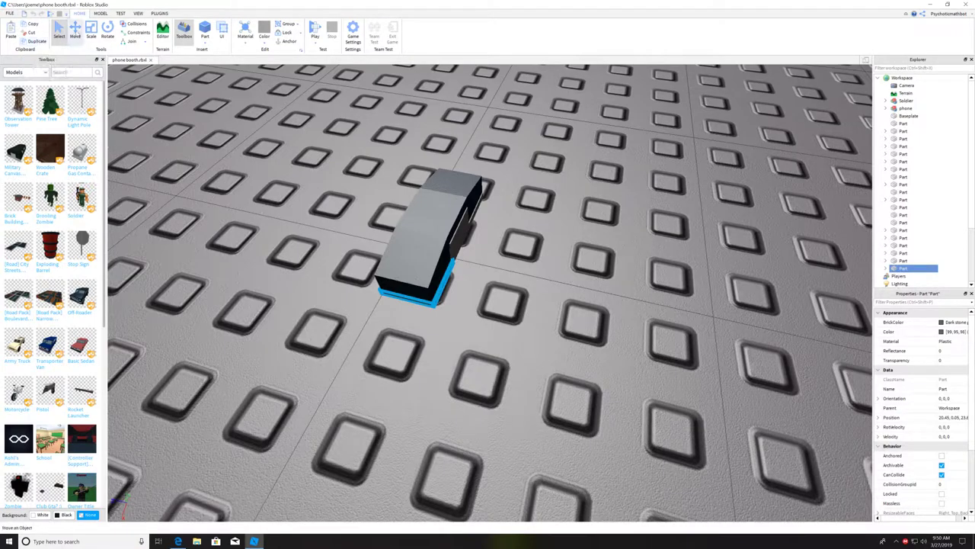
left_click(74, 32)
left_click_drag(572, 285, 591, 333)
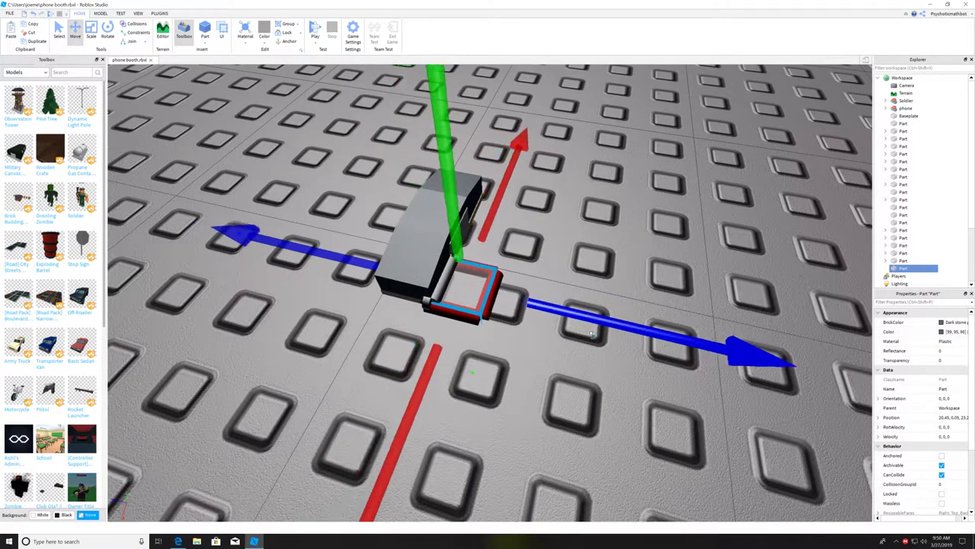
right_click_drag(597, 340, 602, 347)
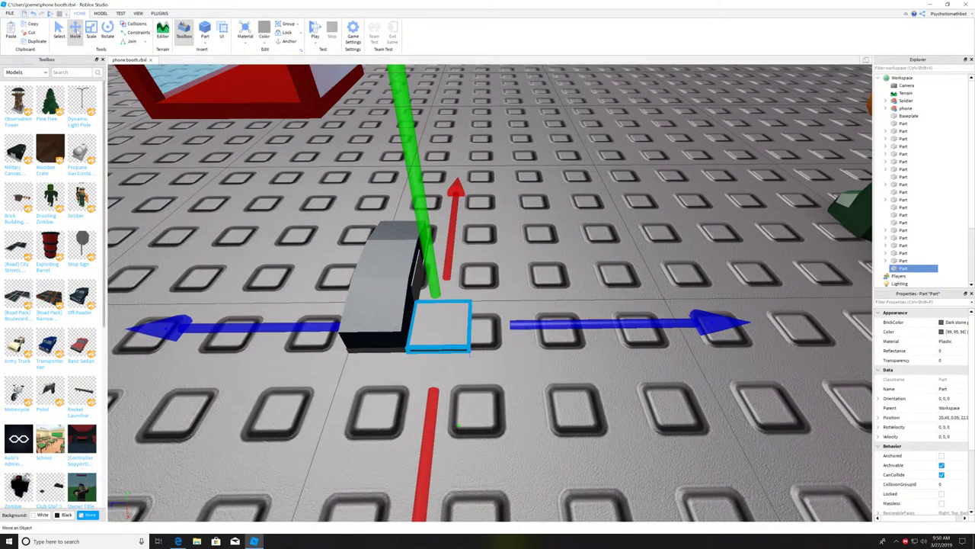
- Scale the copied part outward into a wide, flat base plate alongside the handset
left_click(91, 32)
left_click(588, 319)
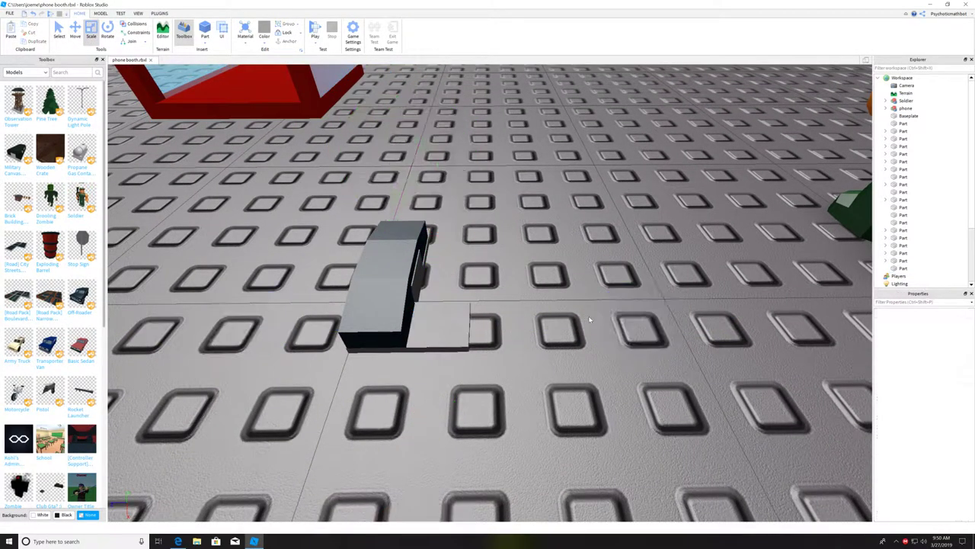
left_click(469, 328)
left_click_drag(630, 332, 701, 340)
right_click_drag(701, 340, 610, 295)
left_click_drag(514, 349, 659, 381)
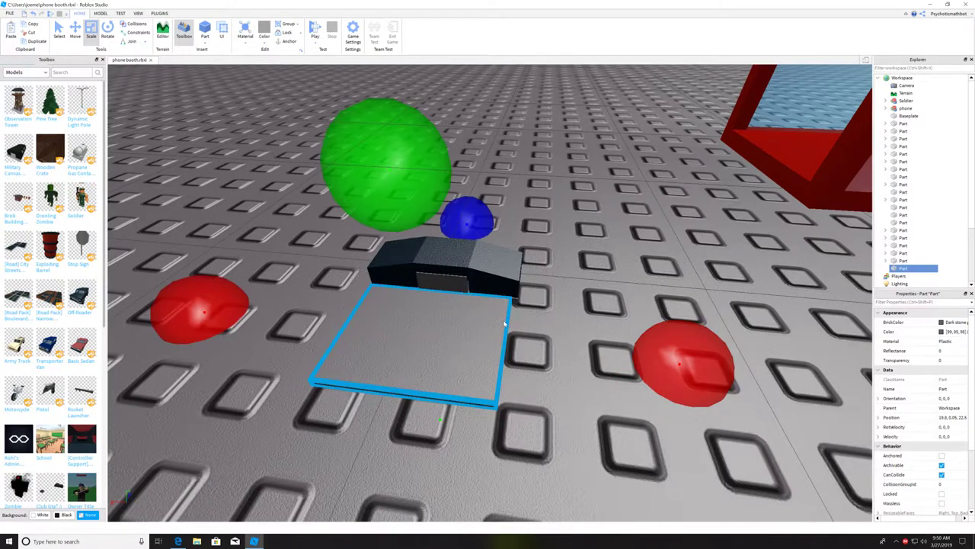
- Increase the thickness of the base plate so it forms a low slab beside the handset
left_click_drag(385, 190, 387, 176)
right_click_drag(427, 205, 426, 204)
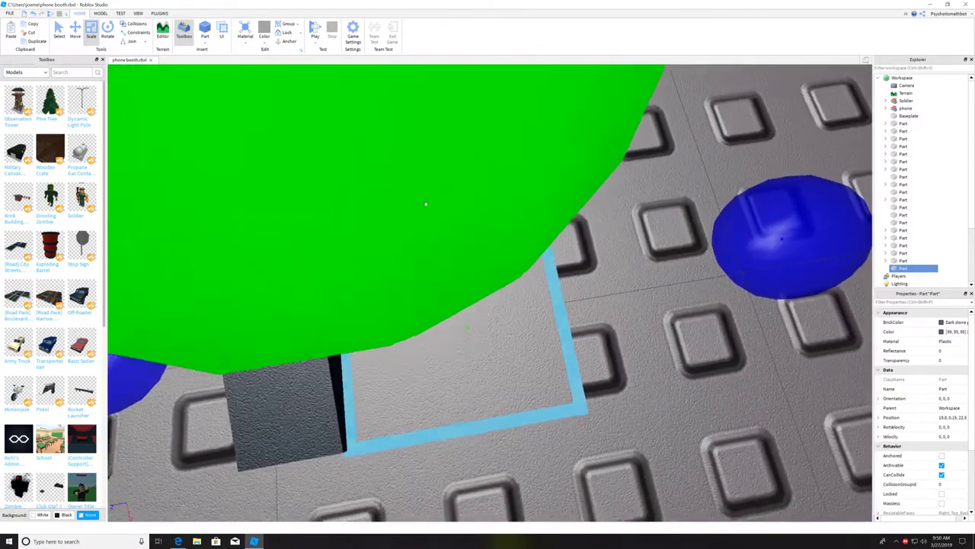
scroll(426, 204, "down", 10)
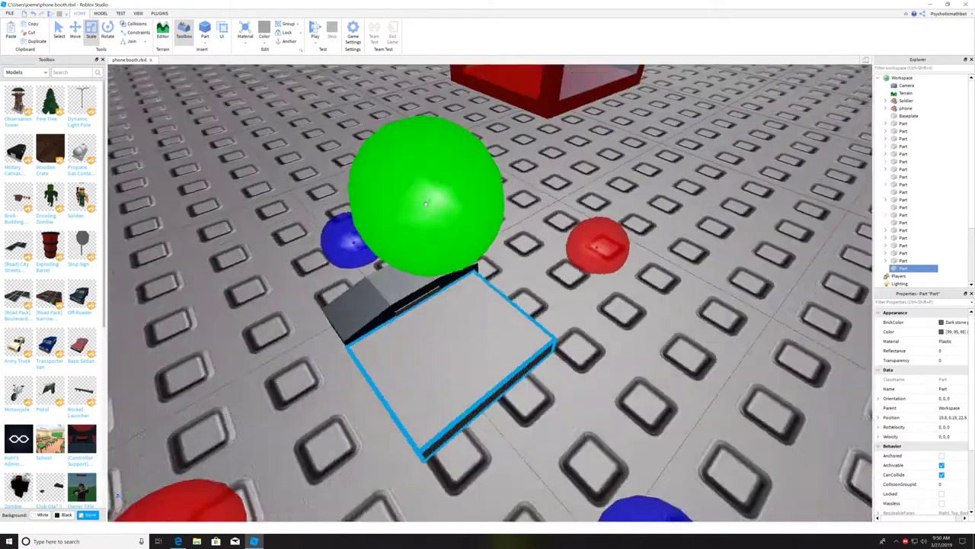
right_click_drag(426, 204, 426, 207)
key("d")
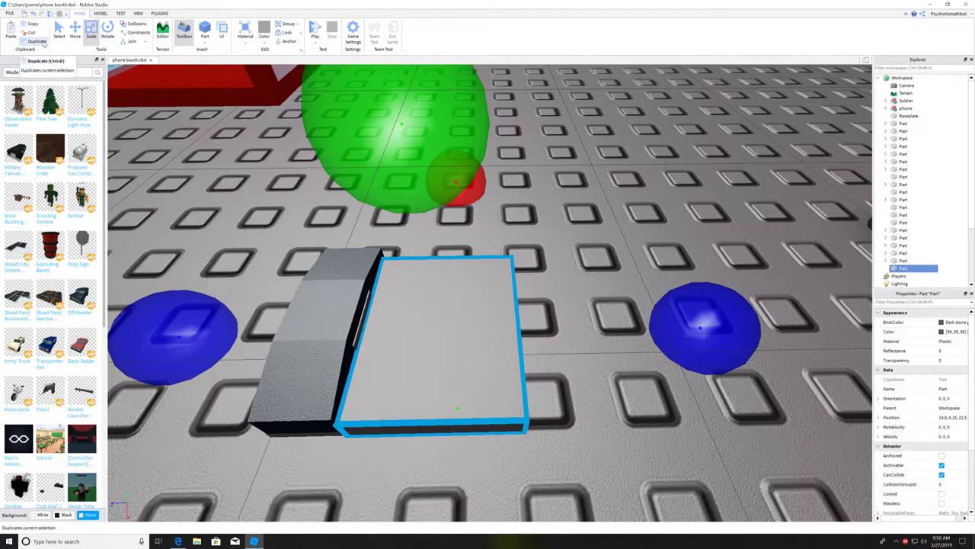
- Duplicate the base plate and raise the copy on top of the original
left_click(39, 41)
left_click(77, 27)
right_click_drag(464, 275, 463, 276)
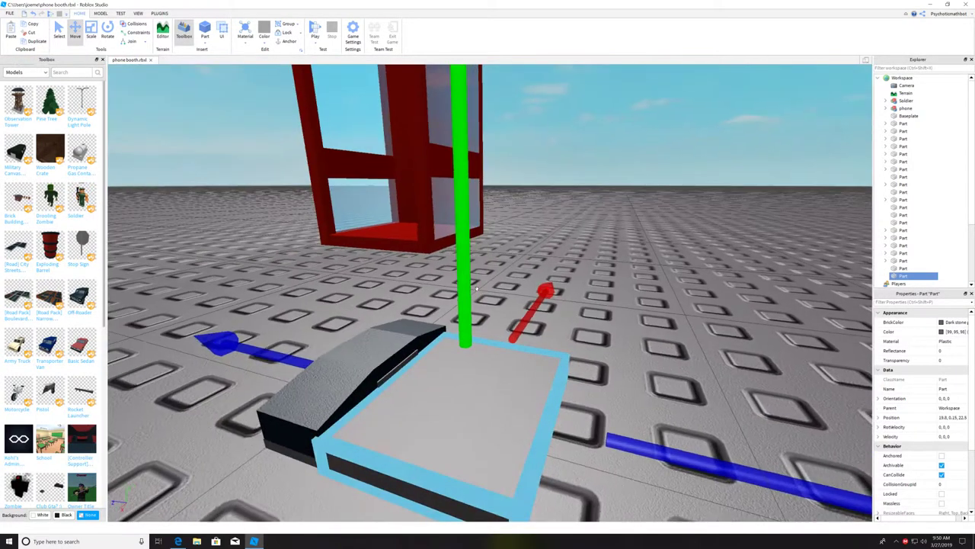
left_click_drag(464, 275, 465, 249)
right_click_drag(464, 249, 435, 221)
- Shrink the upper plate inward from its edges so it is inset on the base plate
left_click(91, 30)
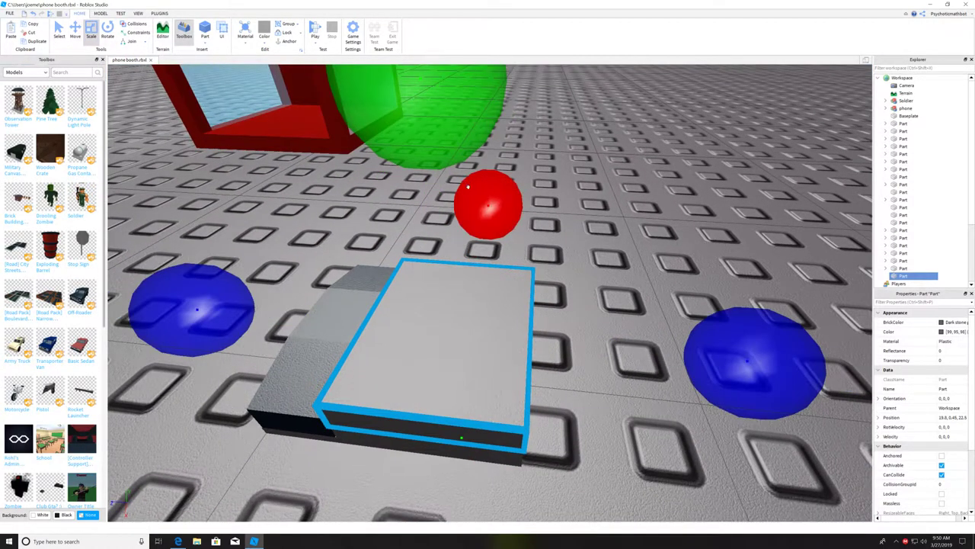
left_click_drag(468, 186, 482, 208)
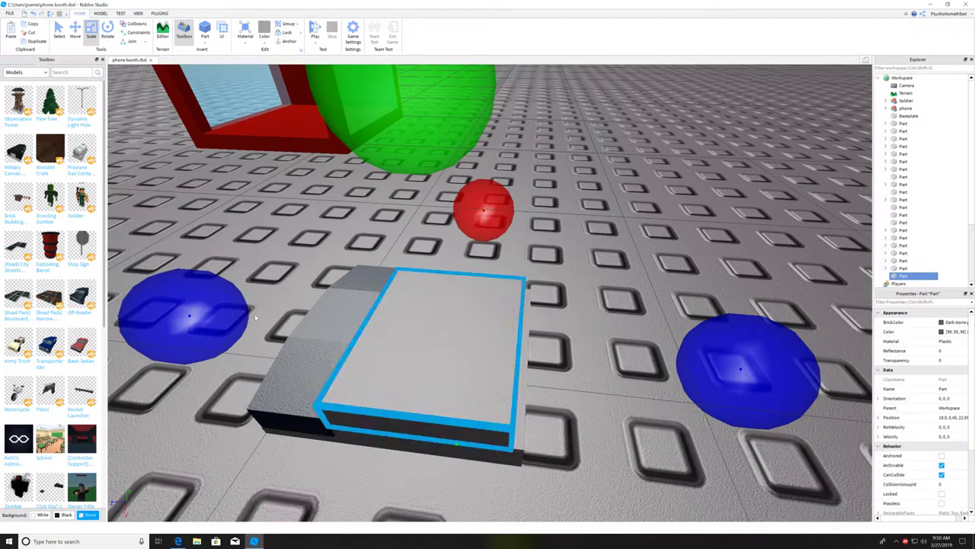
left_click_drag(220, 304, 228, 310)
right_click_drag(228, 309, 225, 316)
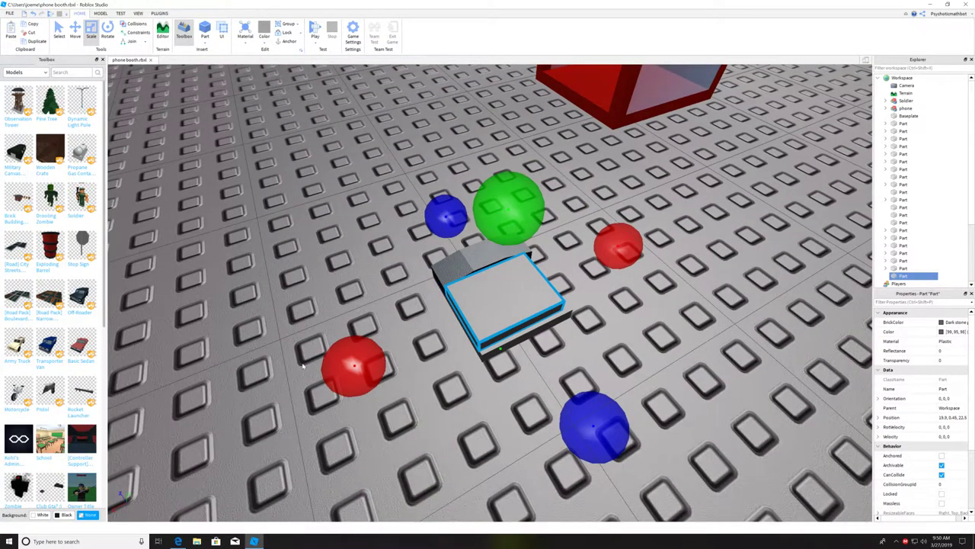
left_click_drag(341, 366, 347, 357)
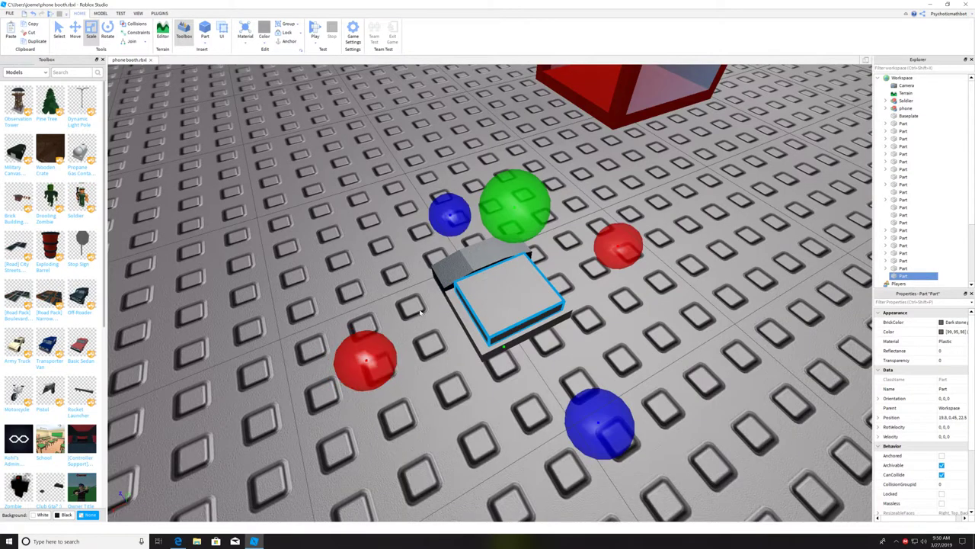
right_click_drag(420, 304, 424, 302)
- Reduce the thickness of the inset upper plate to make it a thin panel on the base
scroll(474, 258, "up", 3)
right_click_drag(476, 259, 422, 245)
key("a")
key("d")
scroll(422, 245, "down", 1)
left_click_drag(422, 245, 432, 260)
scroll(434, 260, "up", 3)
right_click_drag(435, 261, 441, 263)
scroll(437, 262, "down", 2)
scroll(438, 262, "up", 2)
scroll(437, 262, "down", 1)
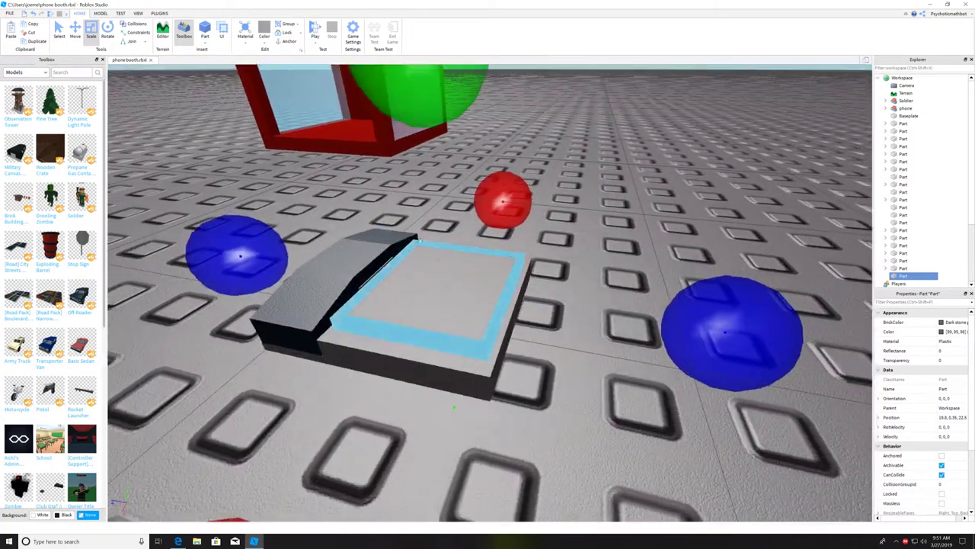
- Set the inset panel's material to Smooth Plastic and its color to Really black
left_click(252, 42)
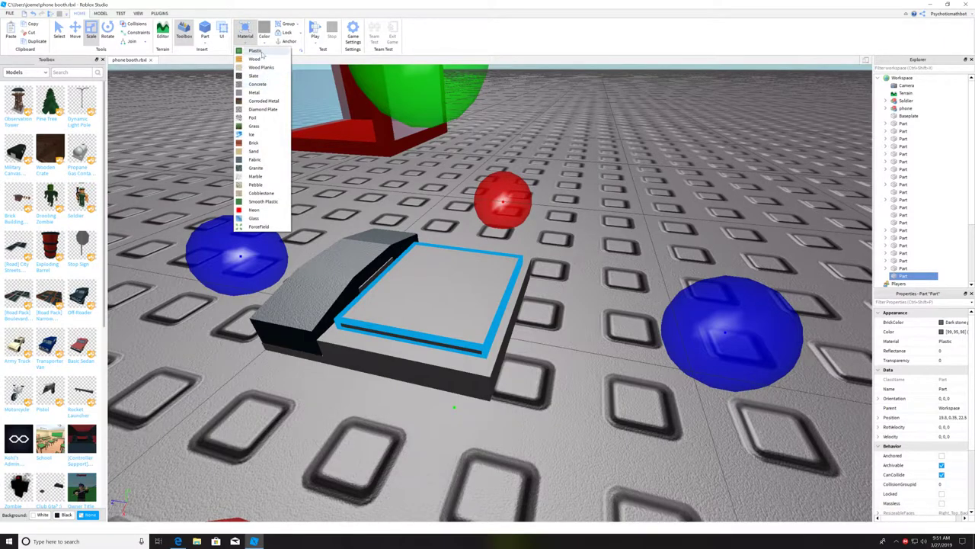
left_click(279, 200)
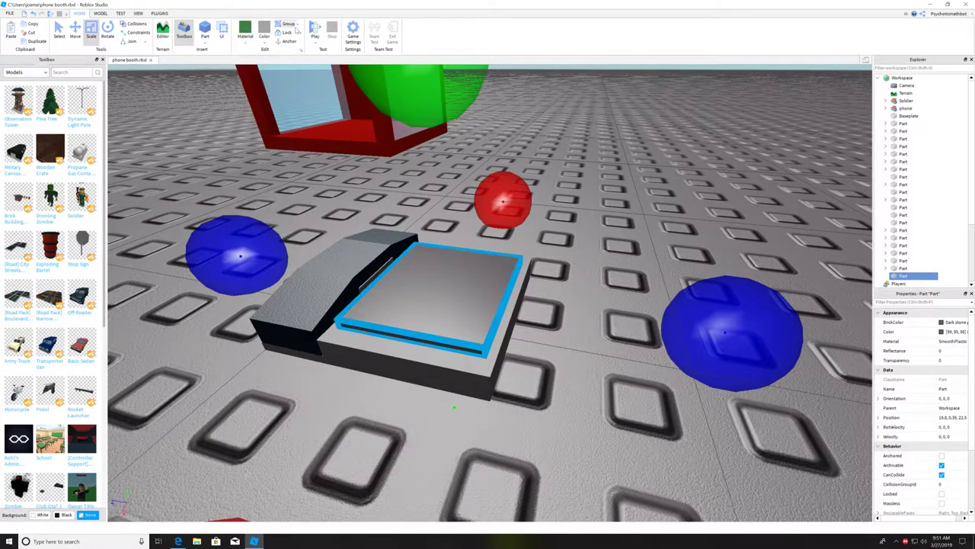
left_click(265, 43)
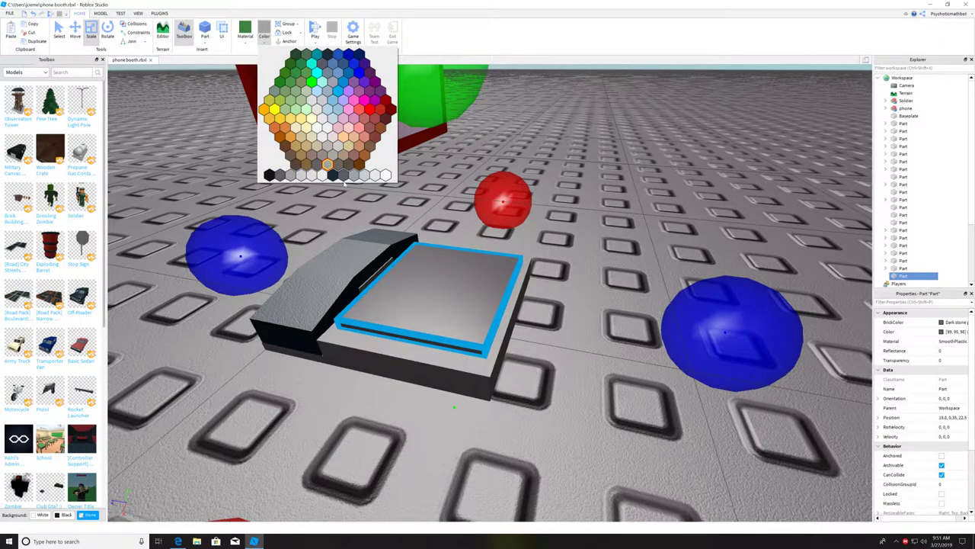
left_click(269, 175)
scroll(371, 201, "up", 5)
right_click_drag(371, 200, 371, 200)
scroll(371, 201, "down", 4)
scroll(371, 201, "down", 3)
right_click_drag(258, 124, 258, 124)
scroll(240, 141, "down", 6)
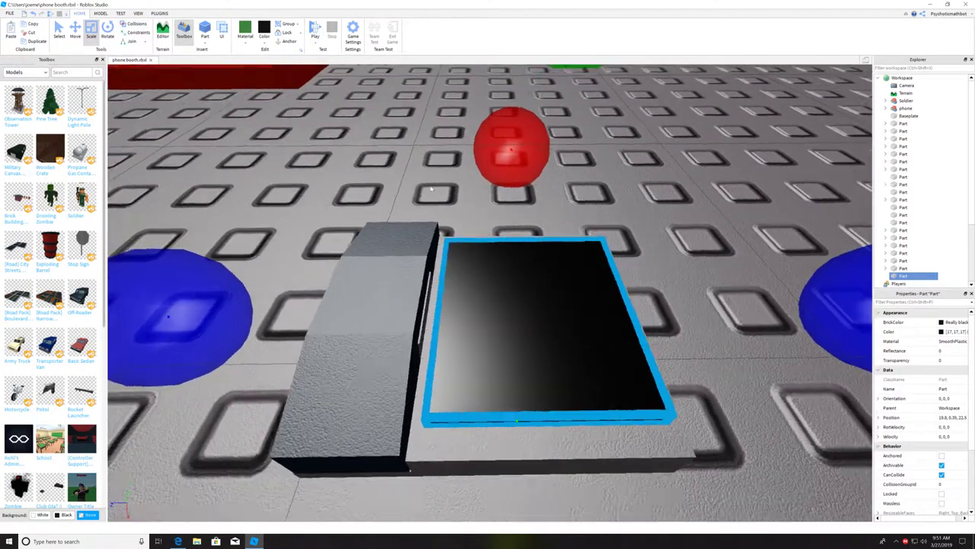
- Duplicate the black panel and raise the copy slightly above the original
key("d")
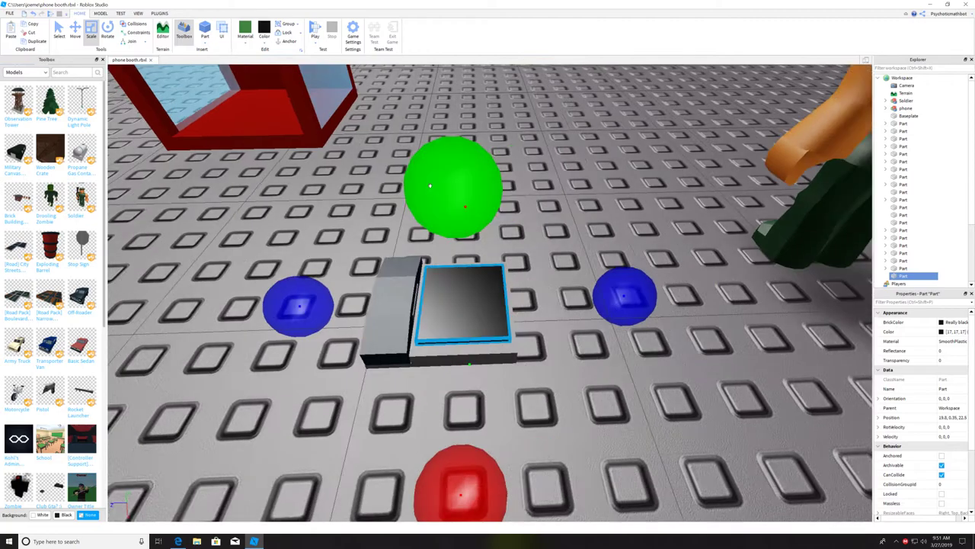
key("w")
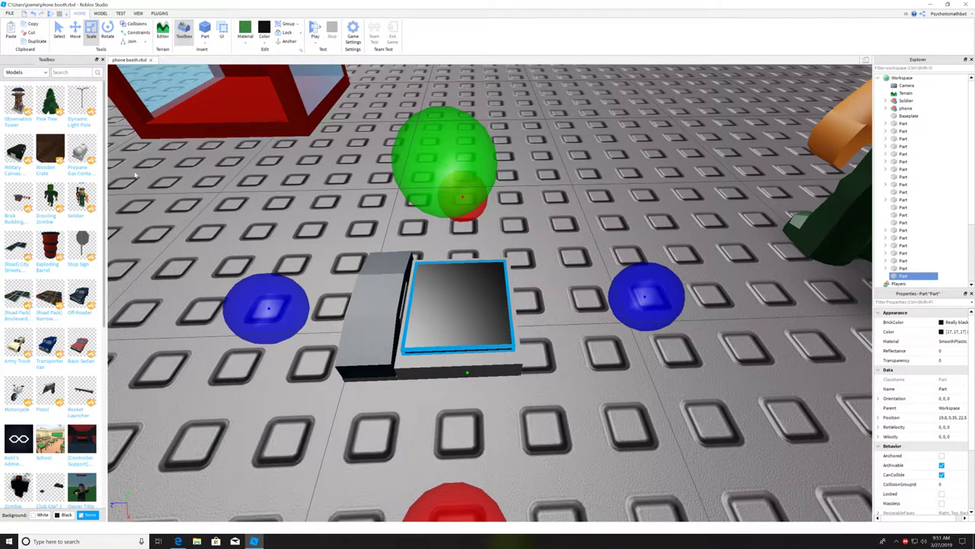
scroll(309, 218, "up", 5)
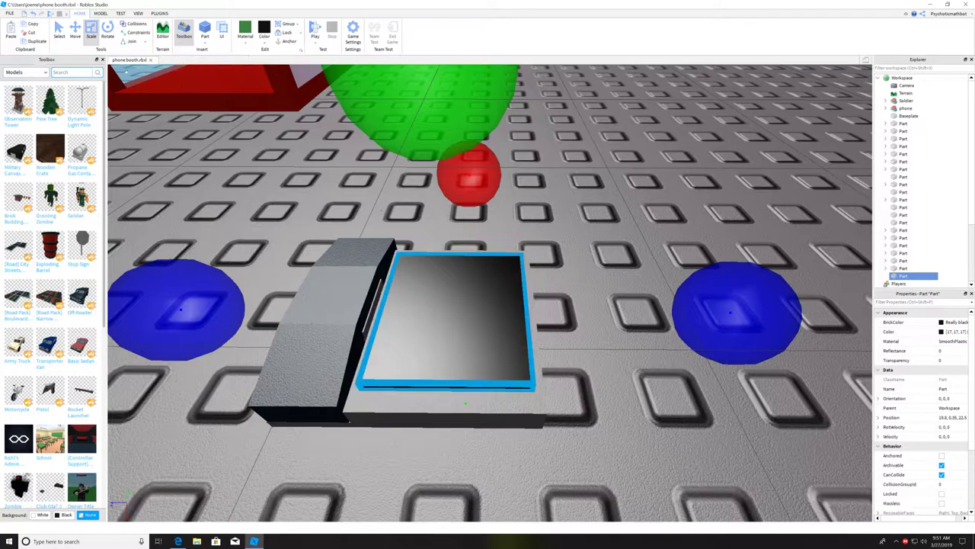
left_click(33, 41)
left_click(75, 30)
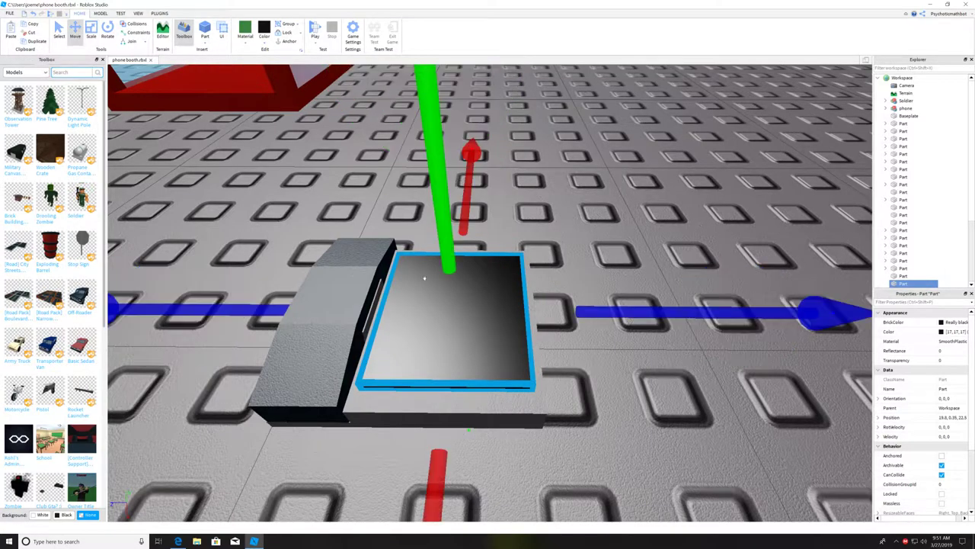
left_click_drag(431, 235, 433, 227)
right_click_drag(433, 227, 455, 229)
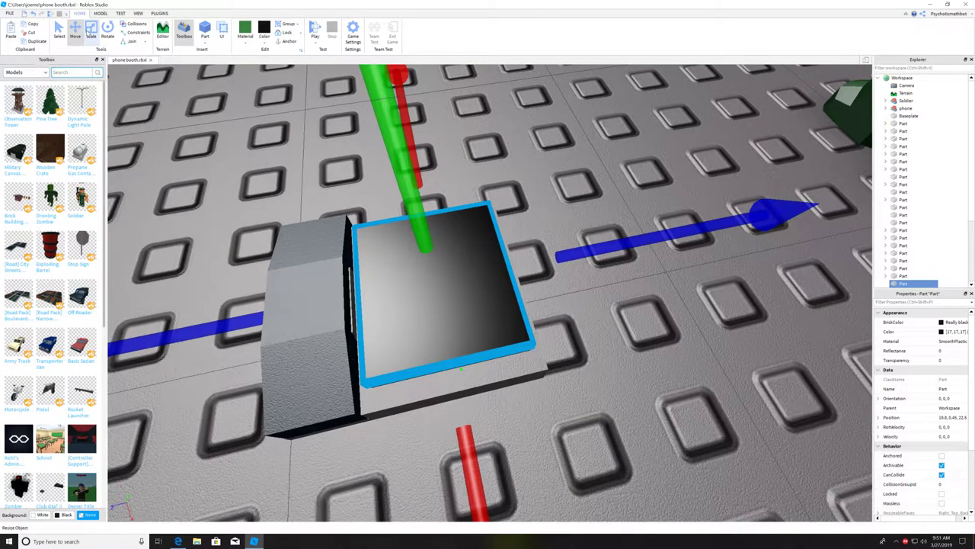
- Scale the raised copy down to a narrow strip running along the handset side of the black panel
left_click(91, 34)
right_click_drag(495, 197, 500, 200)
right_click_drag(570, 268, 573, 273)
left_click_drag(564, 243, 551, 261)
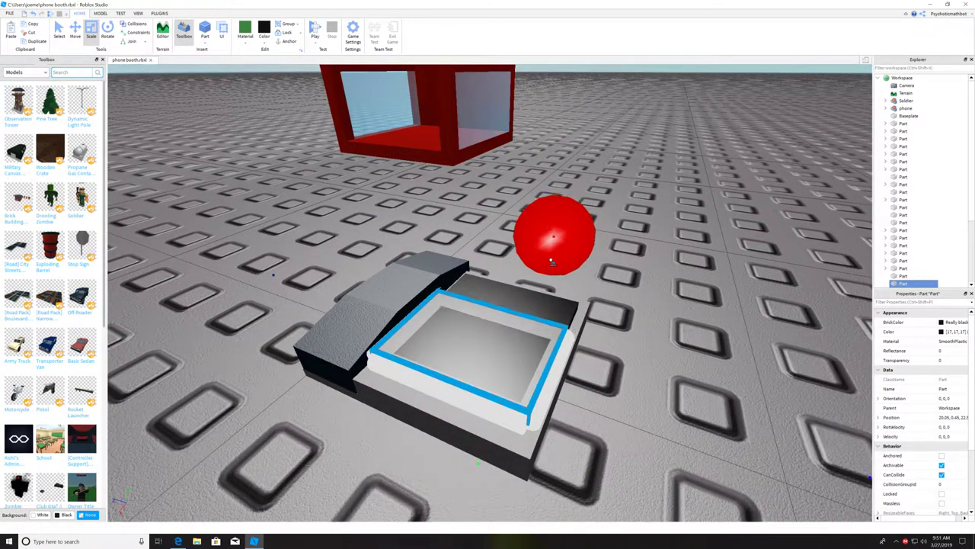
left_click_drag(464, 339, 498, 294)
scroll(499, 295, "up", 3)
right_click_drag(499, 295, 501, 297)
left_click_drag(840, 403, 632, 408)
right_click_drag(618, 412, 618, 413)
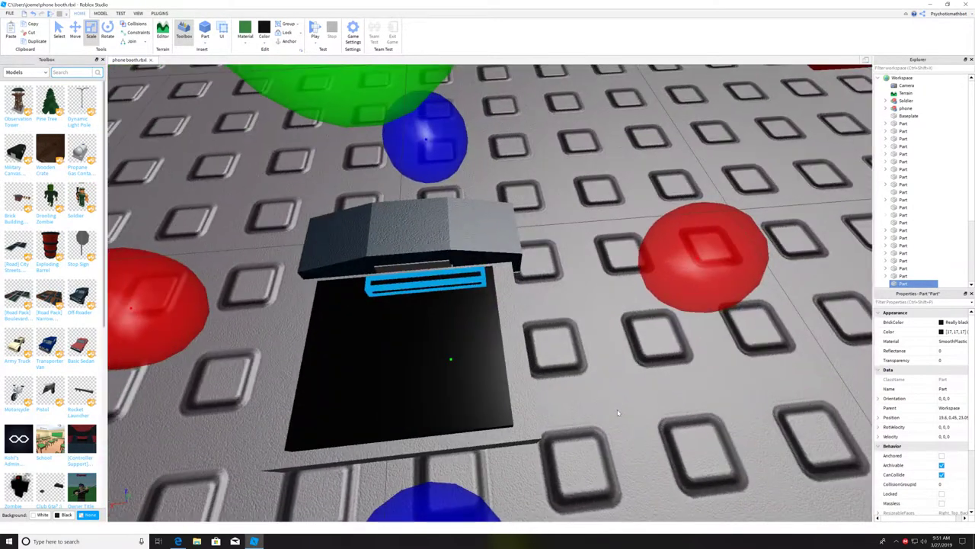
- Shorten the narrow strip into a small block near the far, handset-side corner of the black panel
left_click_drag(448, 283, 441, 288)
left_click_drag(174, 290, 318, 296)
right_click_drag(344, 270, 345, 275)
scroll(344, 275, "down", 2)
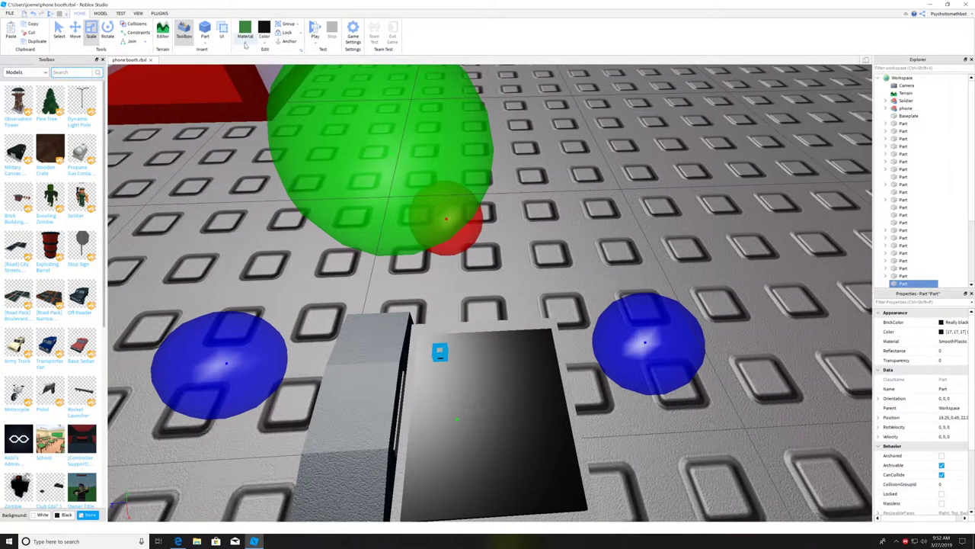
- Fine-tune the small block's width and length to make it a small square button inset from the panel's edges
left_click_drag(690, 339, 699, 343)
right_click_drag(699, 343, 698, 343)
left_click_drag(280, 404, 274, 415)
right_click_drag(368, 371, 368, 370)
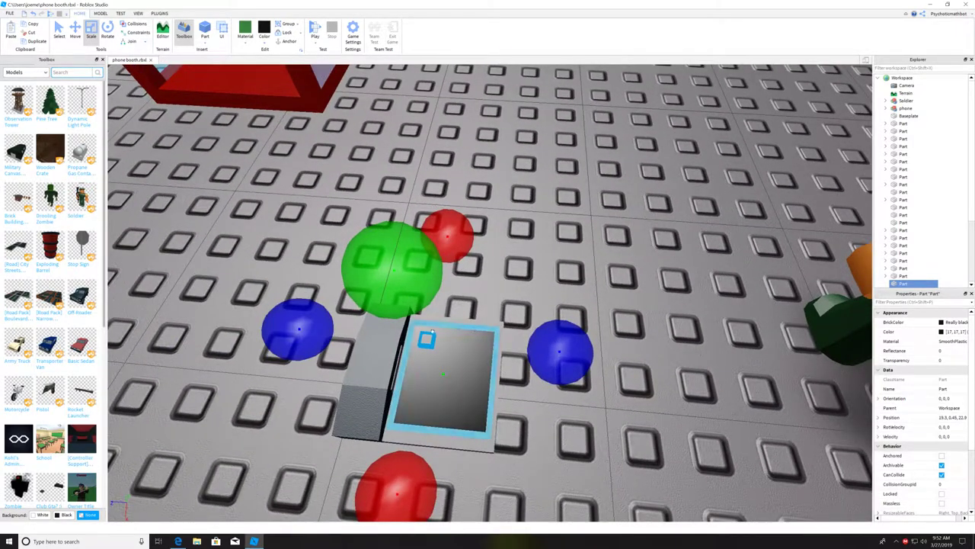
left_click_drag(547, 354, 555, 355)
mouse_move(405, 471)
left_mouse_down()
mouse_move(404, 479)
mouse_move(410, 472)
left_mouse_up()
left_click_drag(559, 370, 553, 370)
right_click_drag(555, 370, 563, 374)
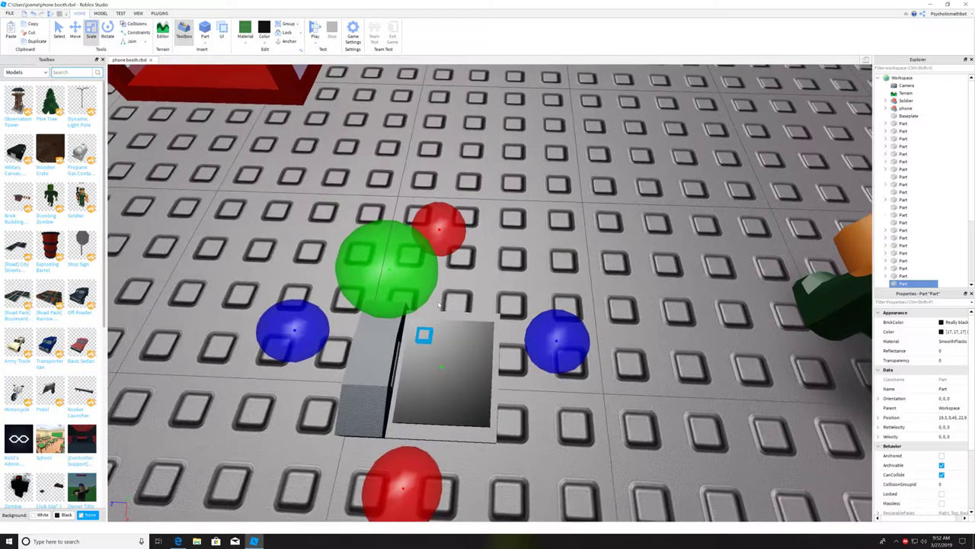
- Color the small square button Institutional white
scroll(562, 374, "up", 1)
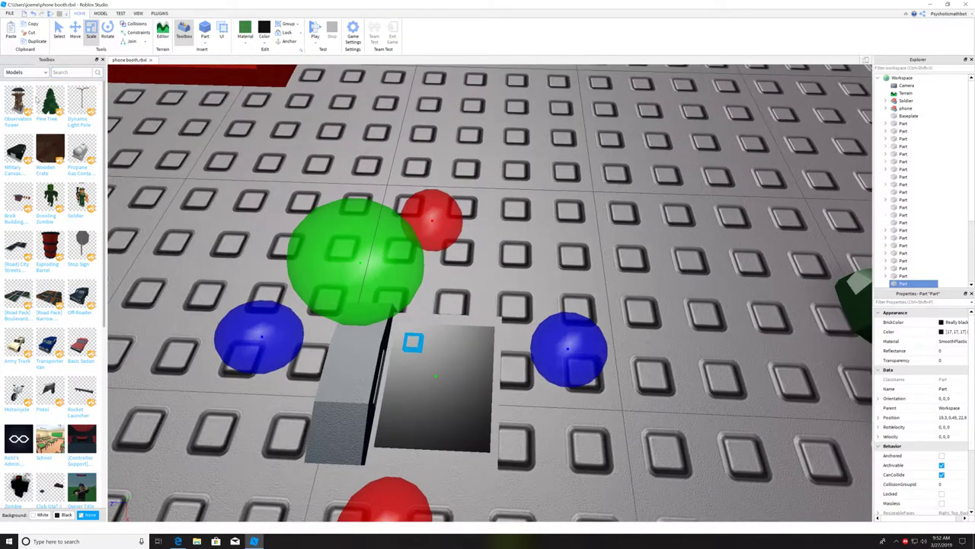
left_click(262, 44)
left_click(386, 176)
- Duplicate the white button and space two copies across the black panel to form a row of three
left_click(36, 42)
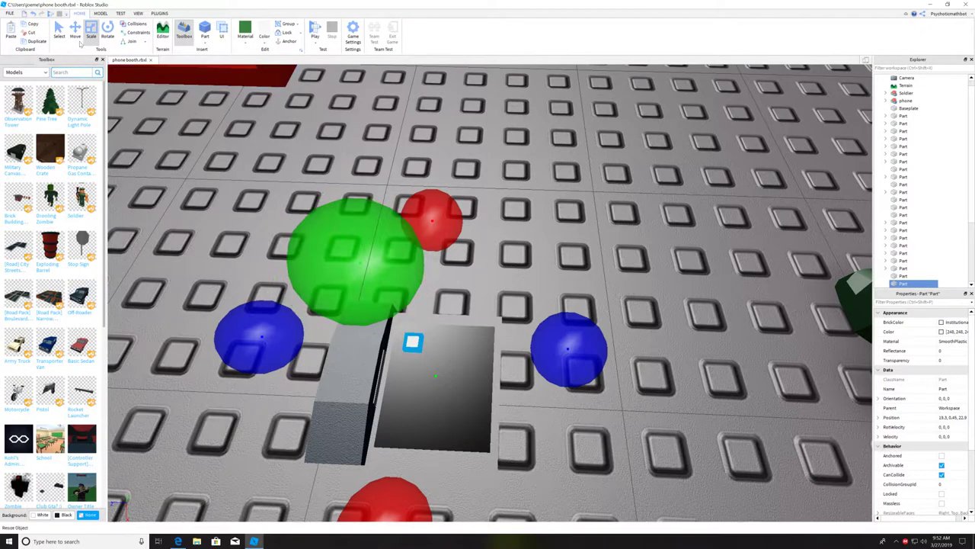
left_click(76, 38)
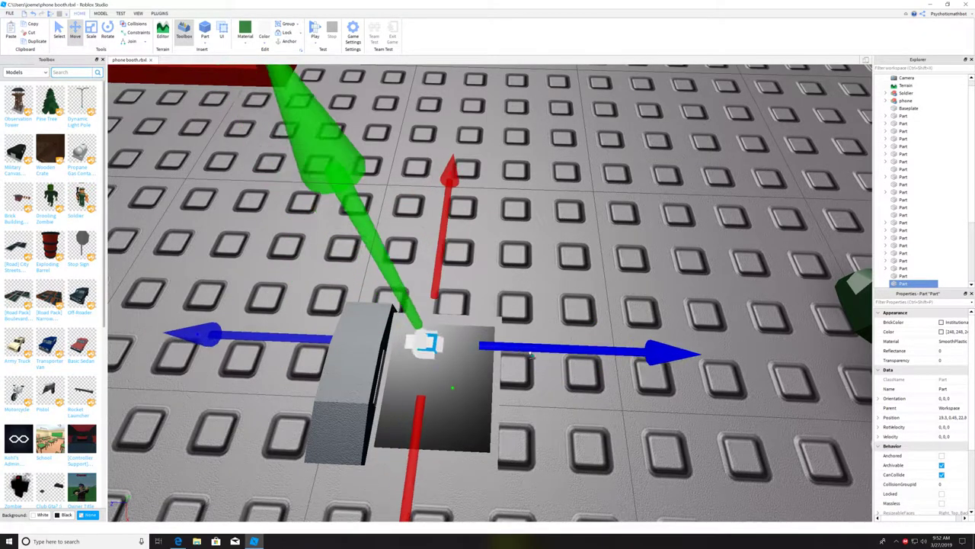
left_click_drag(531, 354, 540, 357)
mouse_move(541, 352)
right_mouse_down()
mouse_move(564, 332)
mouse_move(555, 341)
right_mouse_up()
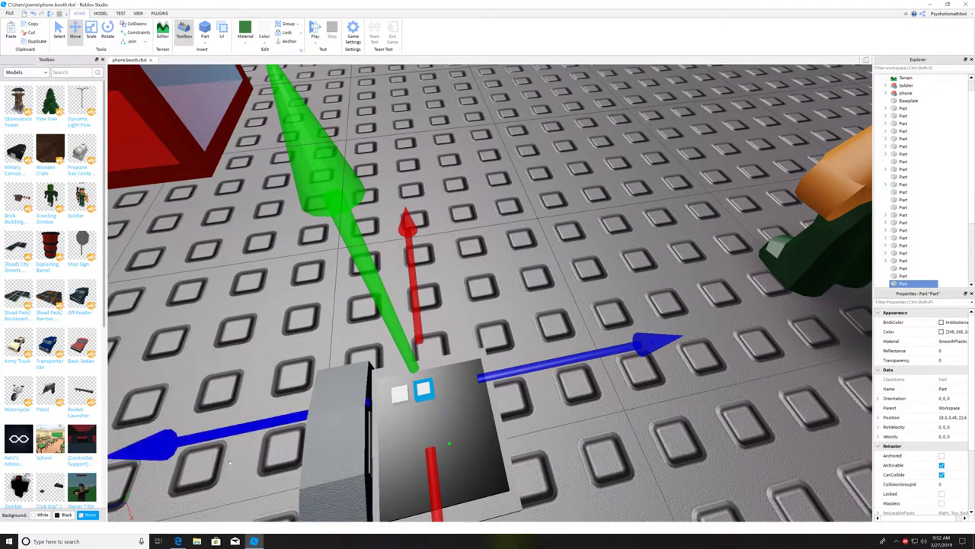
left_click_drag(236, 442, 257, 441)
key("f")
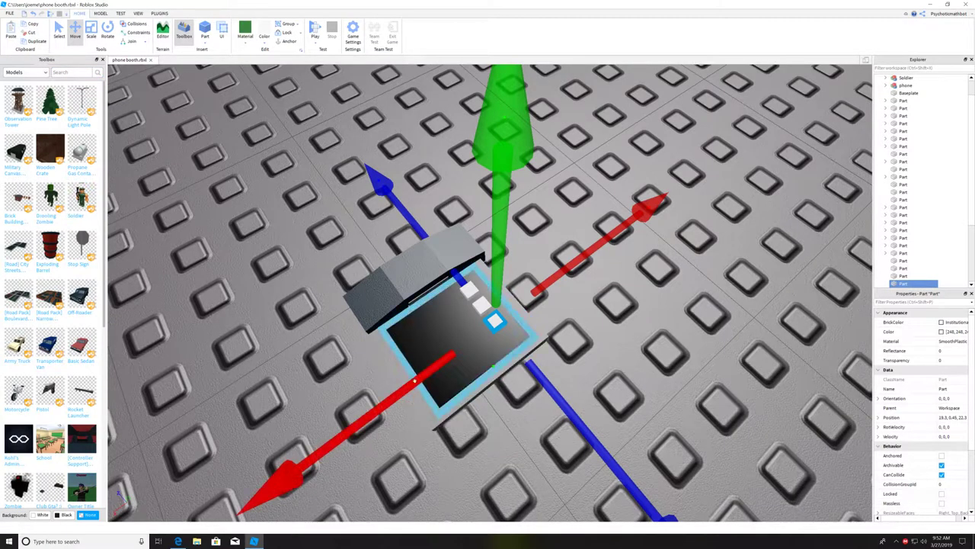
- Duplicate the row's last button and space two copies below it to form a column of three
left_click_drag(411, 380, 389, 395)
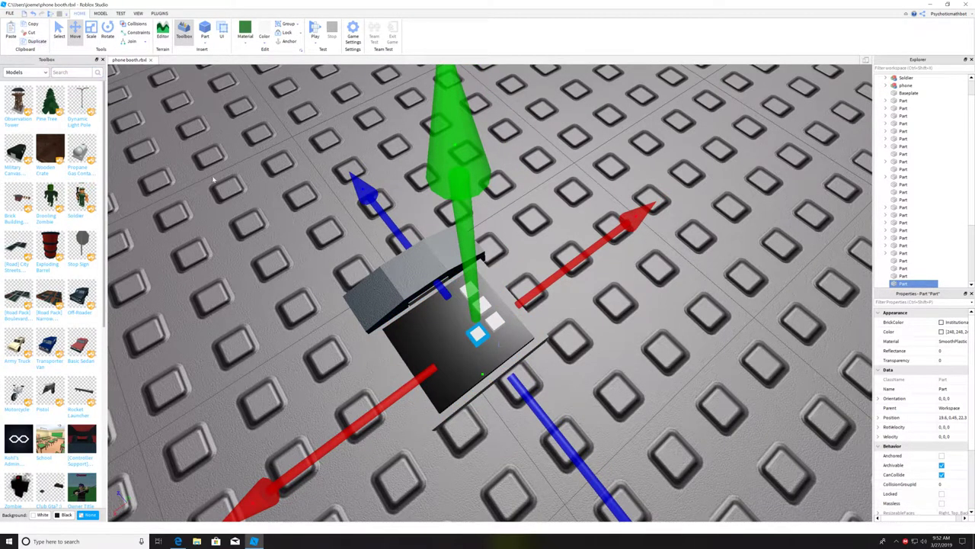
left_click_drag(341, 398, 323, 418)
right_click_drag(323, 418, 419, 423)
key("a")
key("d")
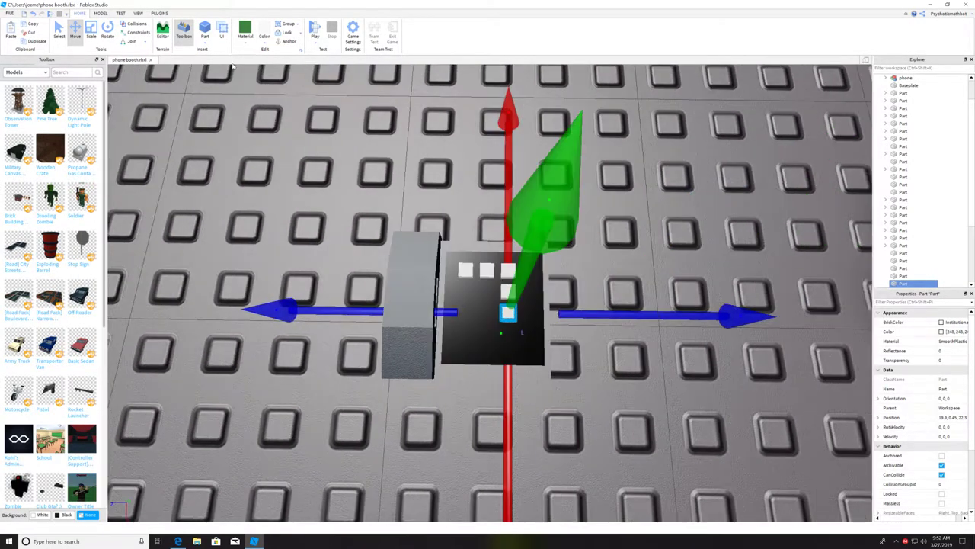
- Duplicate the white button and space four copies across the black panel to complete a three-by-three grid
key("a")
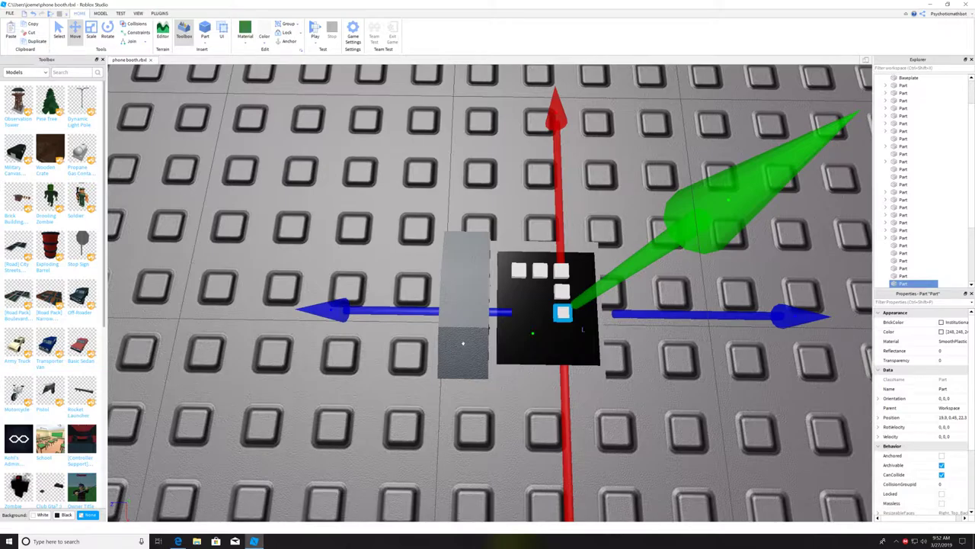
left_click_drag(480, 310, 460, 311)
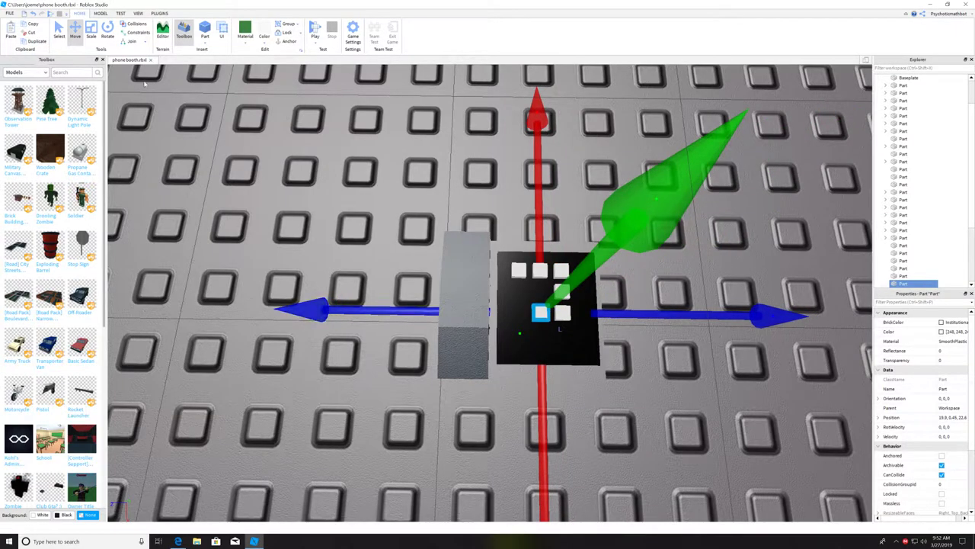
left_click_drag(415, 311, 387, 310)
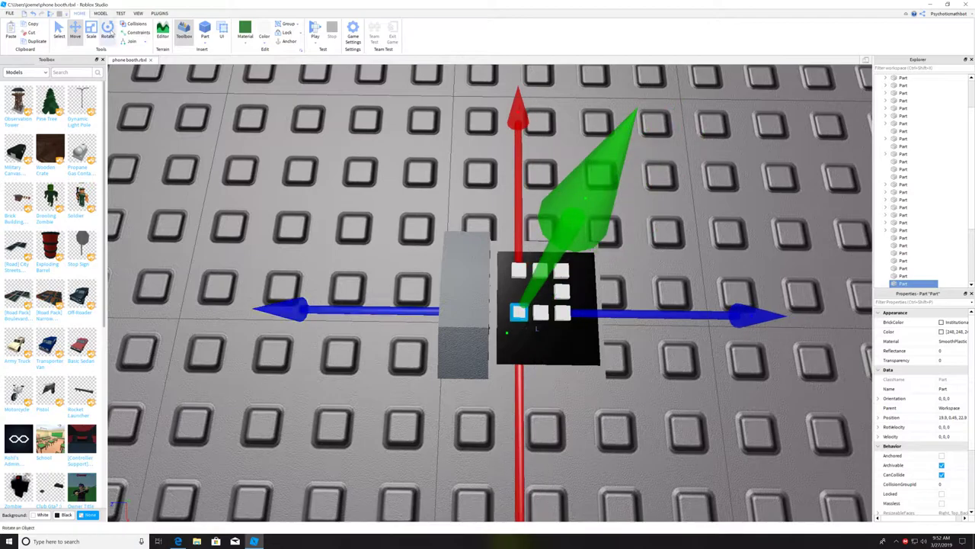
left_click_drag(526, 421, 528, 397)
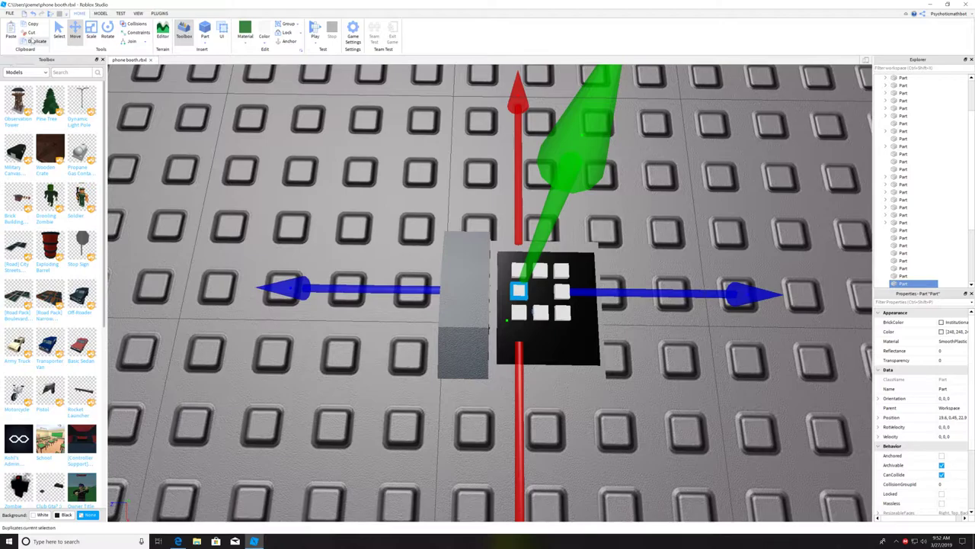
left_click_drag(385, 288, 406, 289)
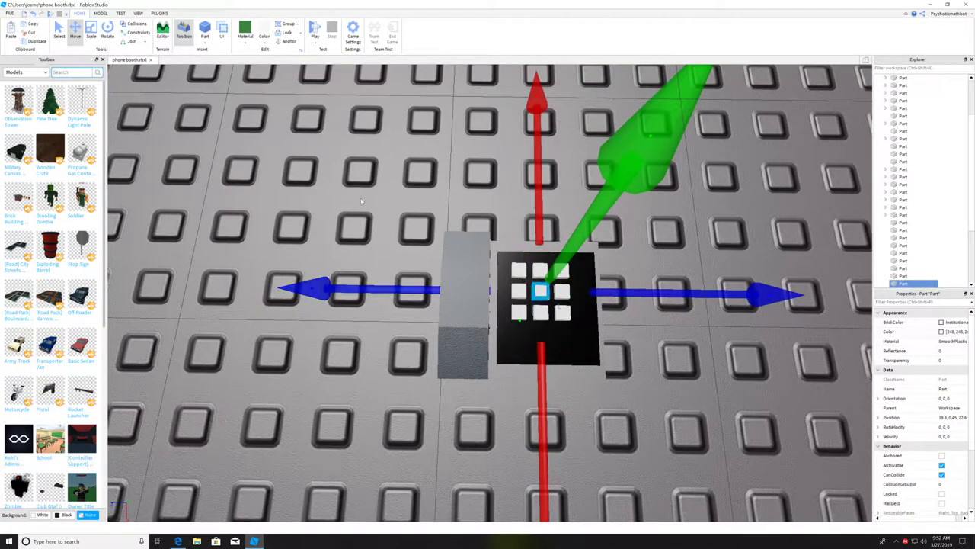
- Duplicate the grid's center button and place the copy below the middle of the lowest row
left_click_drag(542, 367, 543, 411)
key("d")
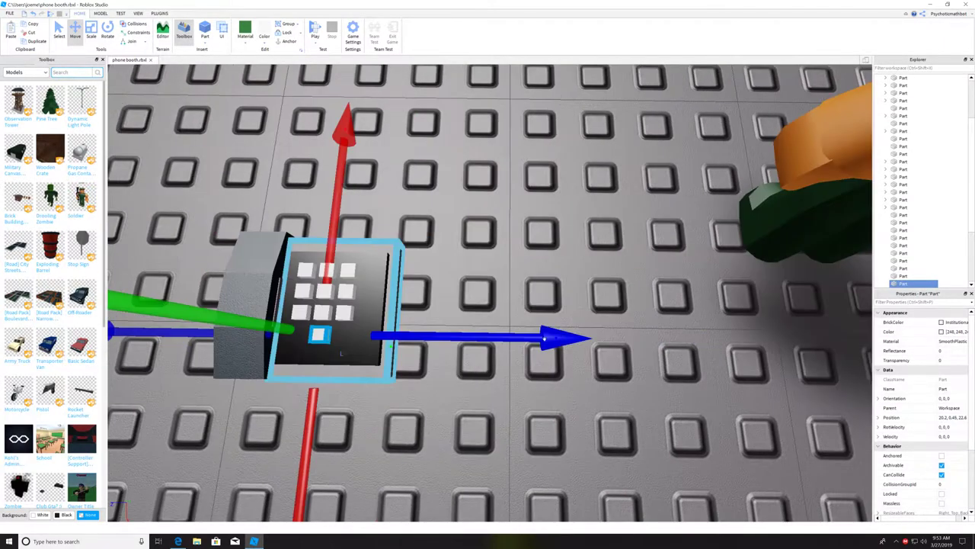
key("a")
- Switch the asset library to images, search for "number 9", and clear the current selection
left_click(40, 74)
left_click(31, 92)
right_click_drag(459, 220, 447, 208)
key("s")
key("a")
key("s")
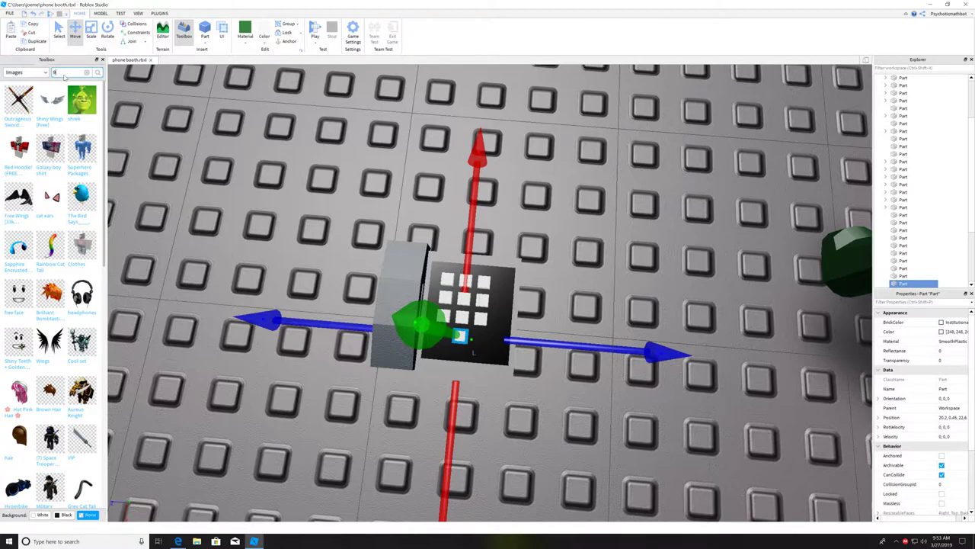
key("Return")
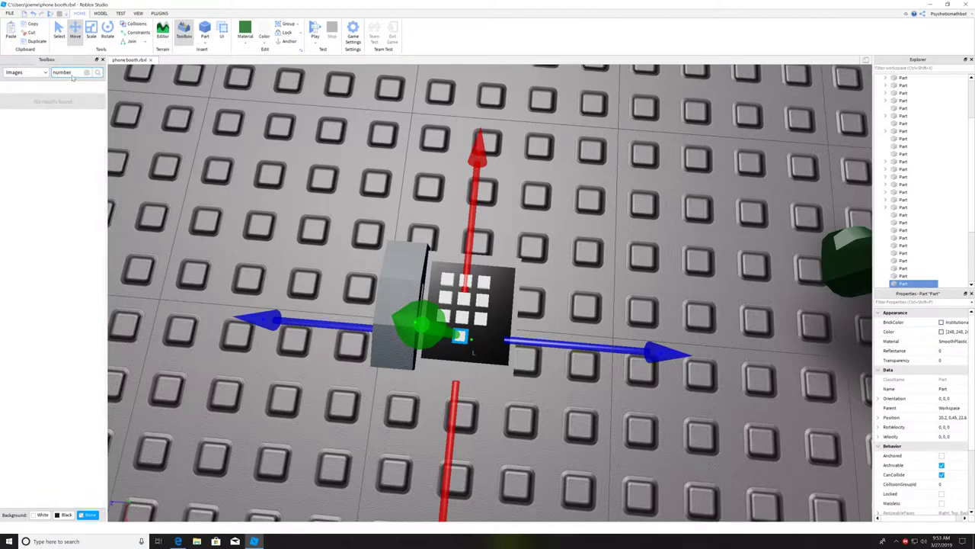
type("9")
key("Return")
right_click(248, 155)
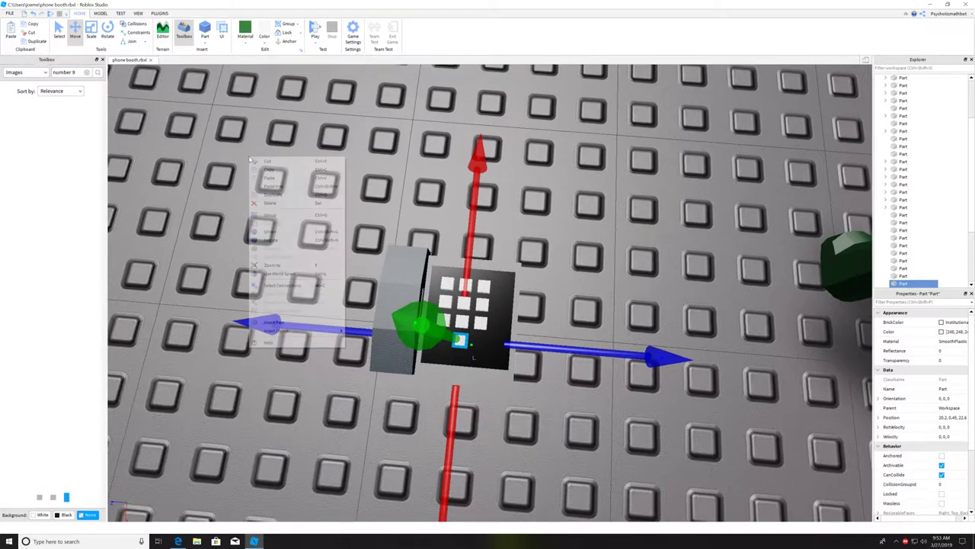
left_click(345, 126)
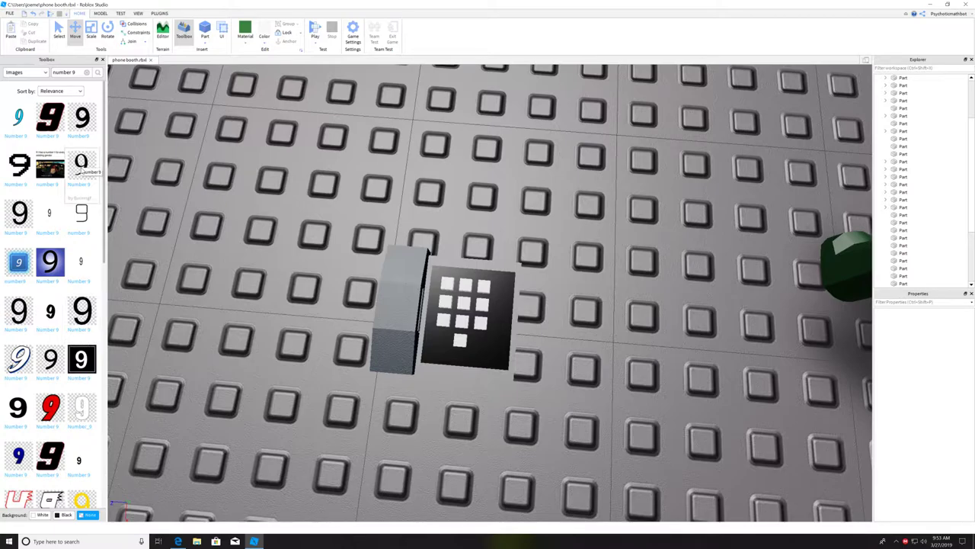
- Apply a thin black number 9 decal to the last button of the grid's third row
left_click(95, 176)
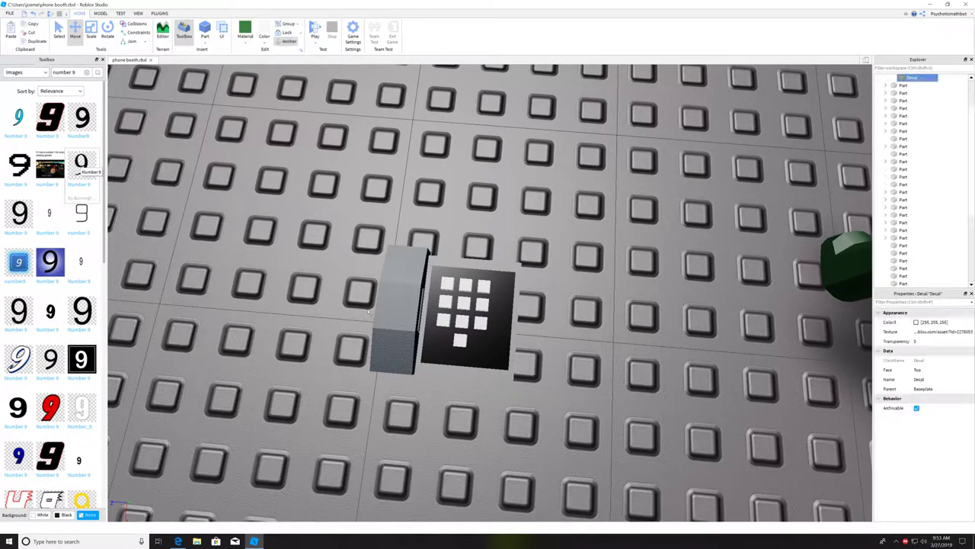
left_click(483, 328)
scroll(545, 323, "up", 4)
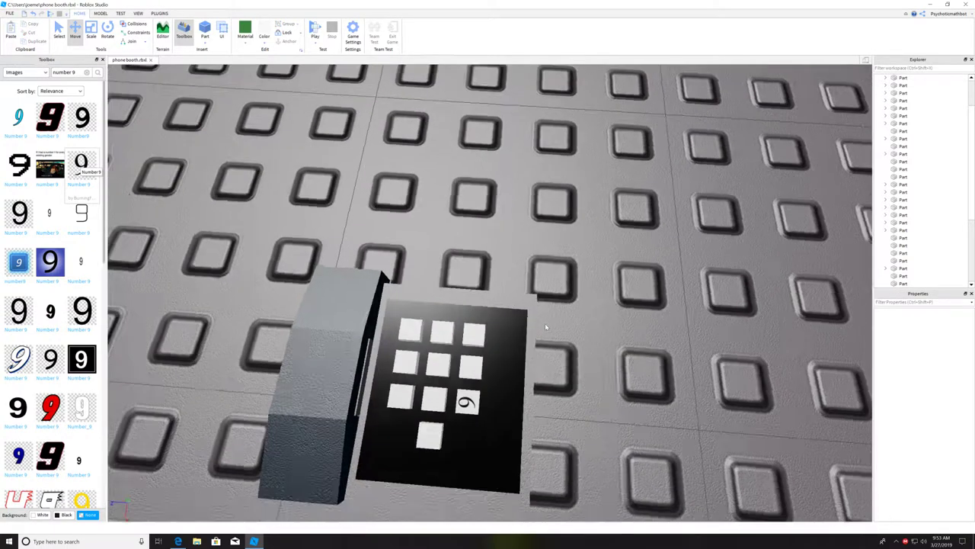
- Rotate the button with the 9 about its vertical axis so the digit reads upright
right_click_drag(545, 323, 482, 342)
left_click(449, 377)
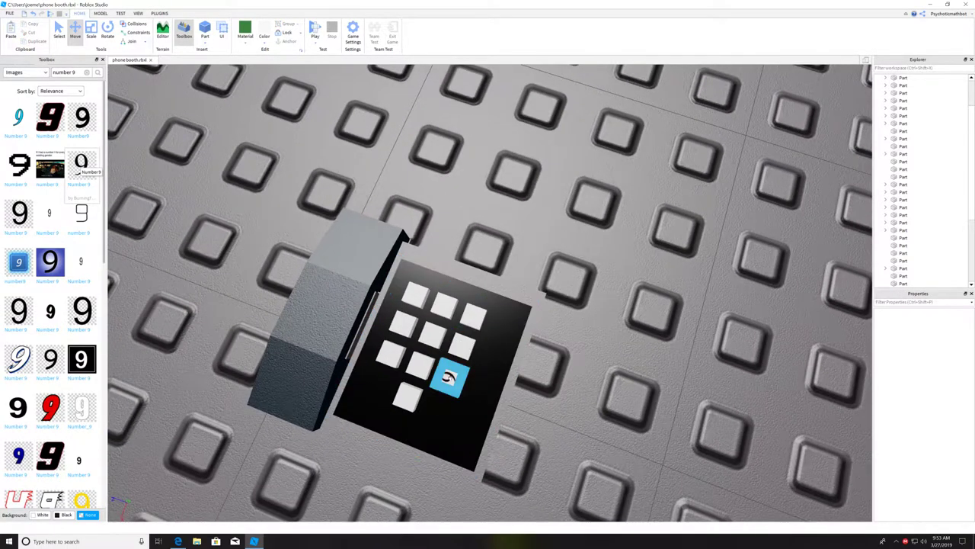
left_click(108, 40)
scroll(366, 144, "down", 4)
right_click_drag(397, 160, 449, 172)
left_click_drag(499, 235, 545, 349)
right_click_drag(545, 349, 596, 339)
left_click(634, 248)
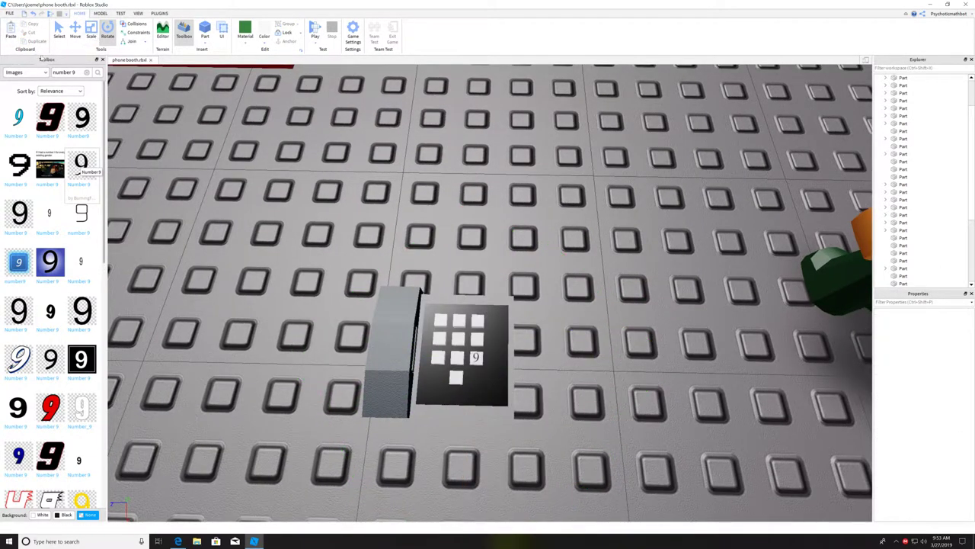
- Search the images for "number 0" and apply a serif 0 decal to the single button below the grid
left_click(86, 71)
type("number 0")
key("Return")
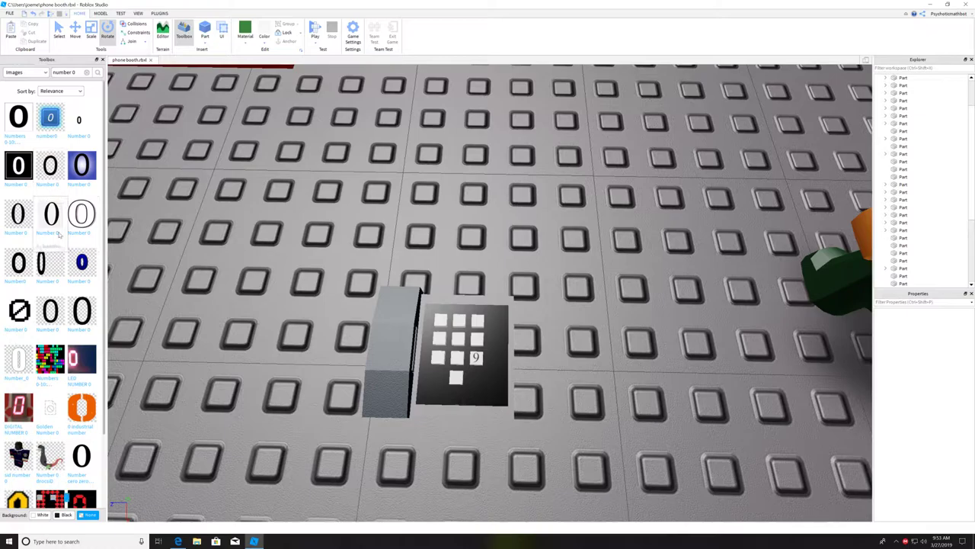
left_click(456, 377)
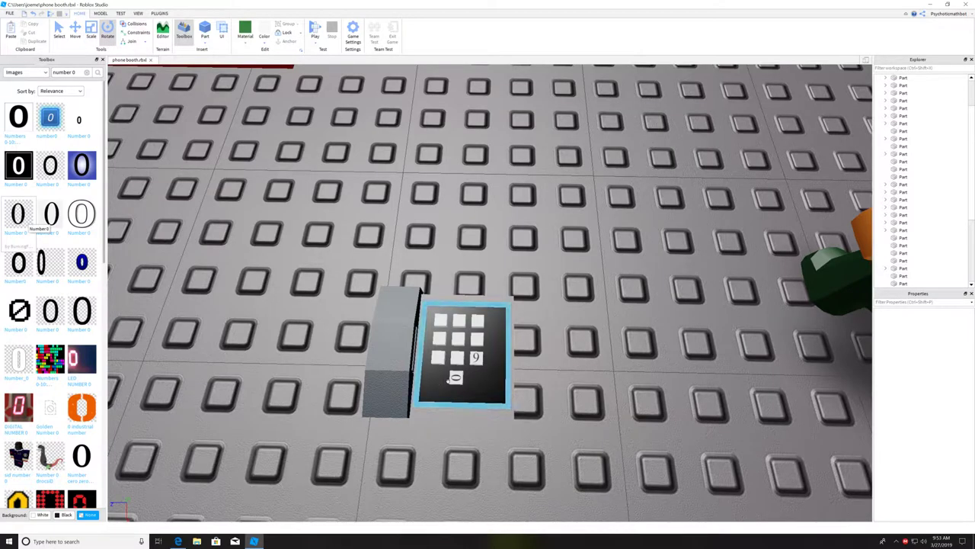
- Rotate the button with the 0 to a -90 degree orientation about its vertical axis so the digit reads upright
left_click(487, 381)
left_click(537, 381)
left_click(455, 378)
left_click_drag(476, 241, 592, 387)
left_click(602, 297)
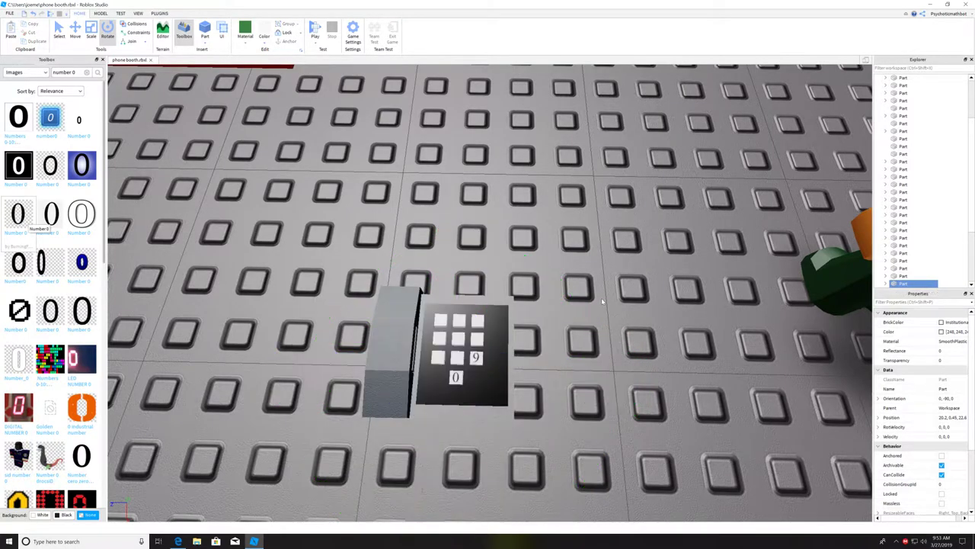
- Search the image library for "numbers" and for "number 1"
right_click_drag(542, 277, 568, 277)
left_click(88, 72)
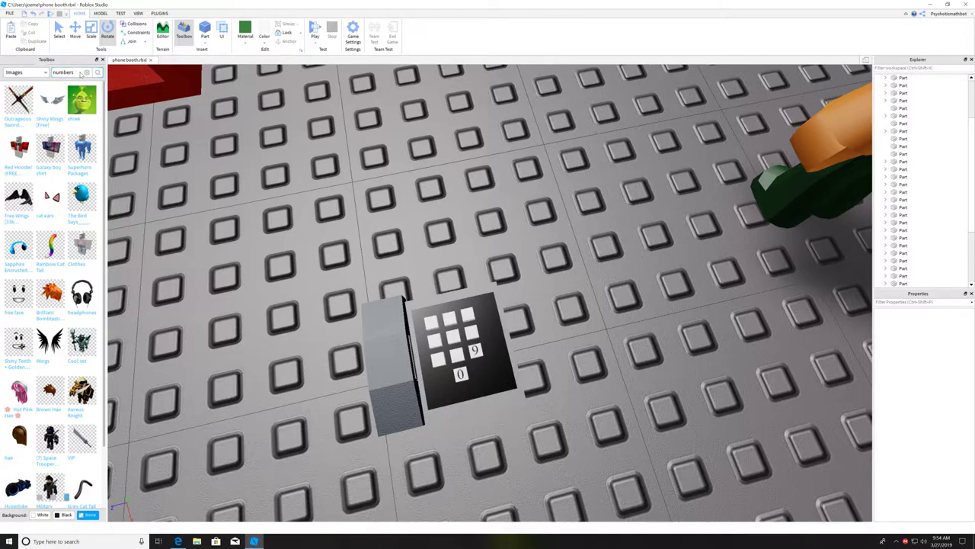
key("Return")
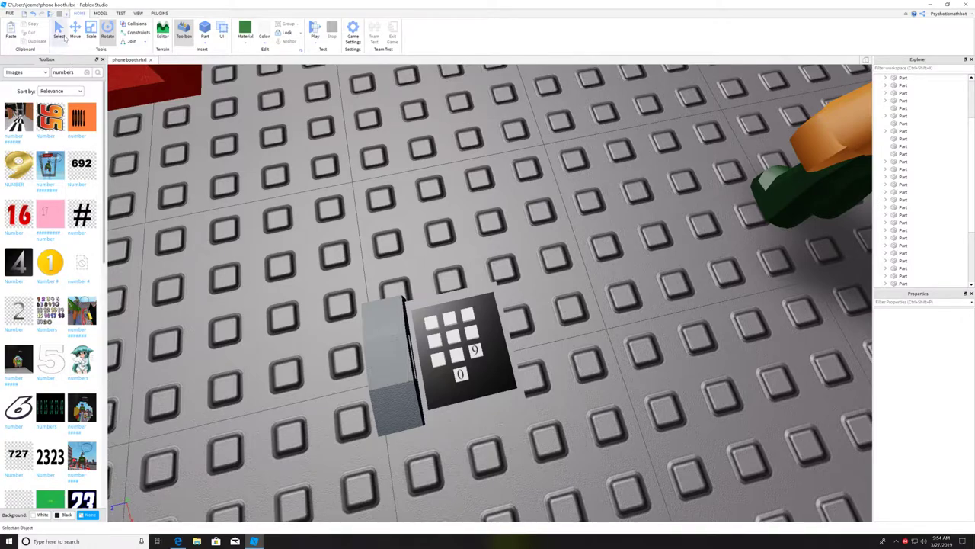
left_click(87, 72)
type("nu")
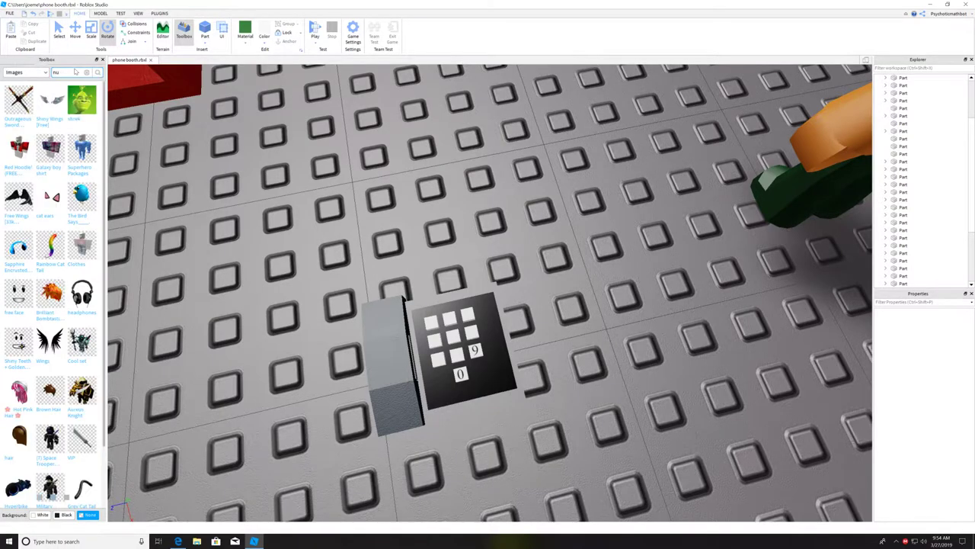
type("mber")
key("Return")
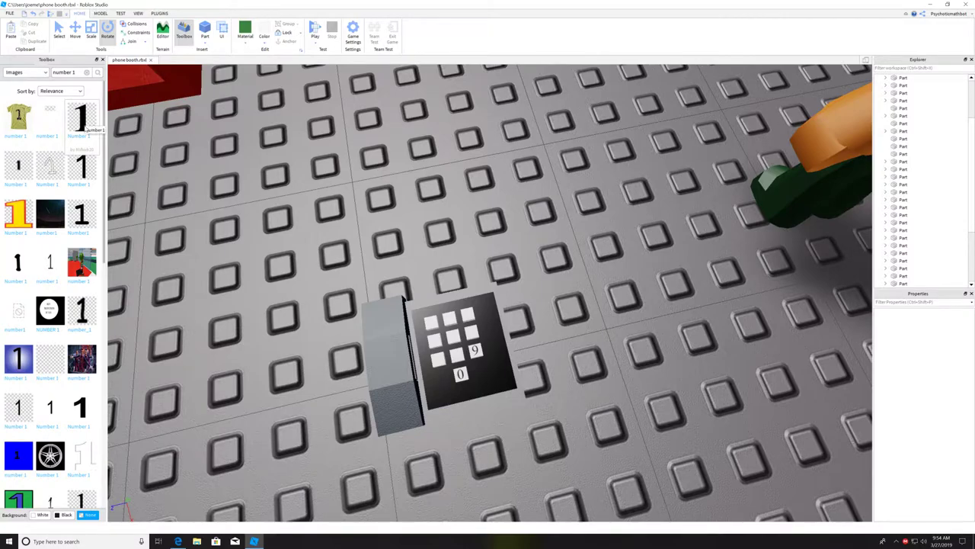
- Apply a bold number 1 decal to the keypad's top-left button and rotate the button so the digit reads upright
left_click_drag(371, 291, 433, 330)
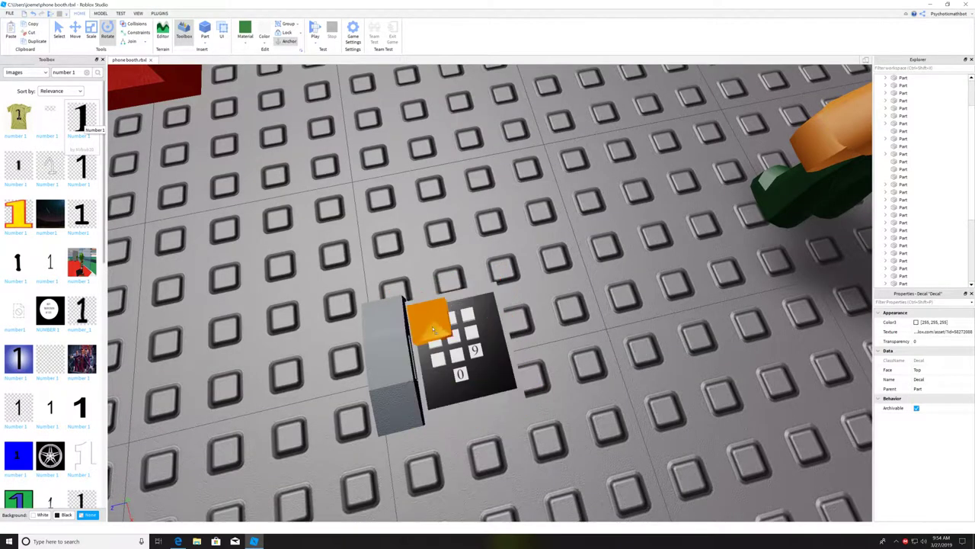
left_click(449, 336)
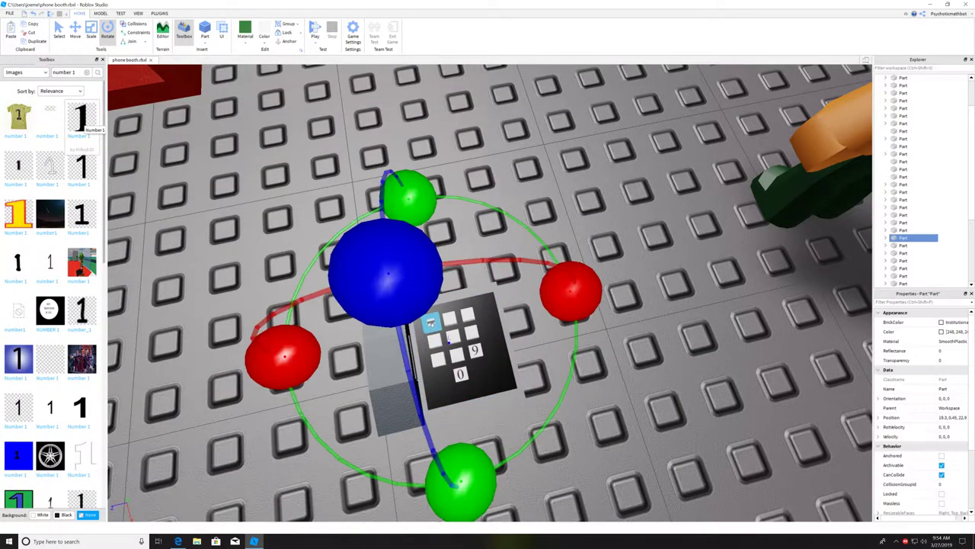
left_click_drag(409, 194, 546, 300)
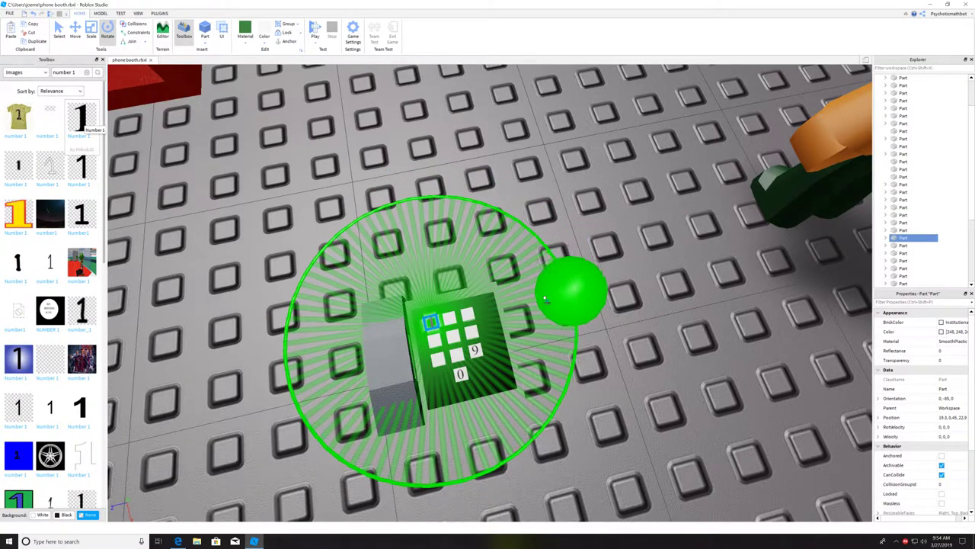
left_click(592, 237)
right_click_drag(592, 237, 592, 236)
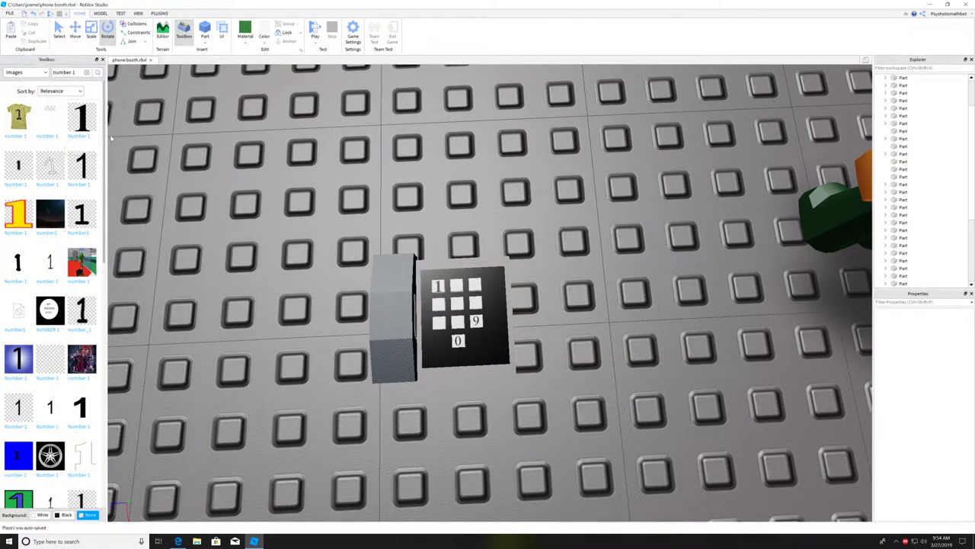
- Undo the rotation and the bold number 1 decal on the keypad's top-left button
scroll(103, 190, "down", 3)
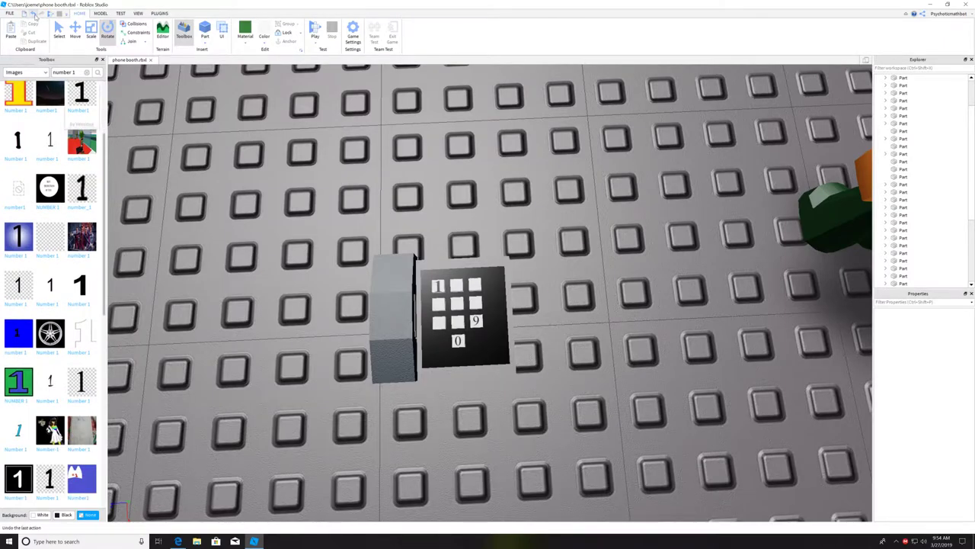
left_click(35, 15)
left_click(43, 16)
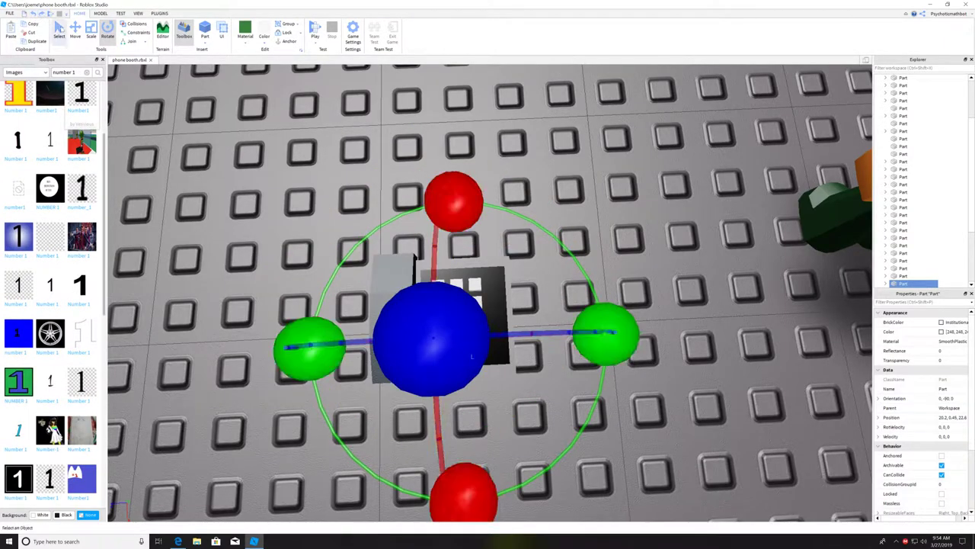
left_click(324, 210)
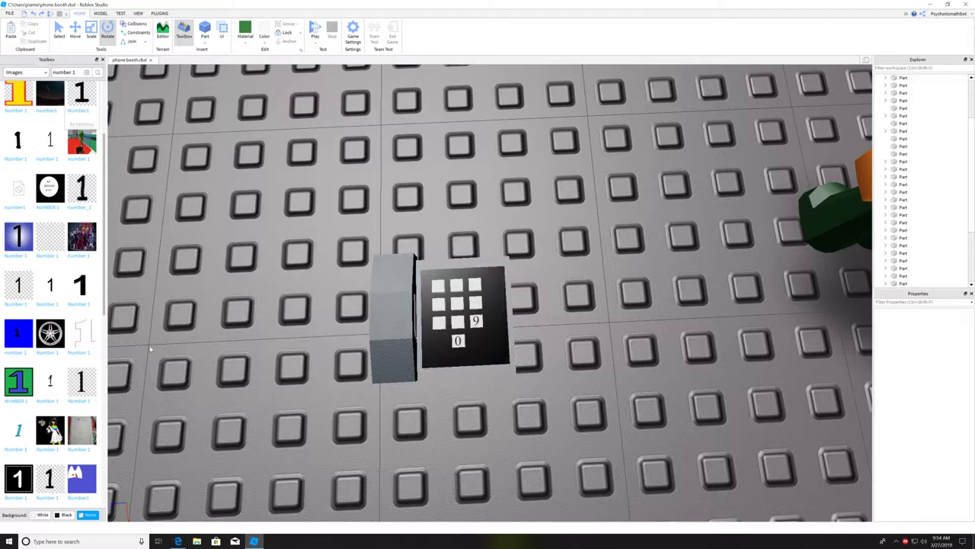
- Apply a thinner serif number 1 decal to the keypad's top-left button
left_click(439, 286)
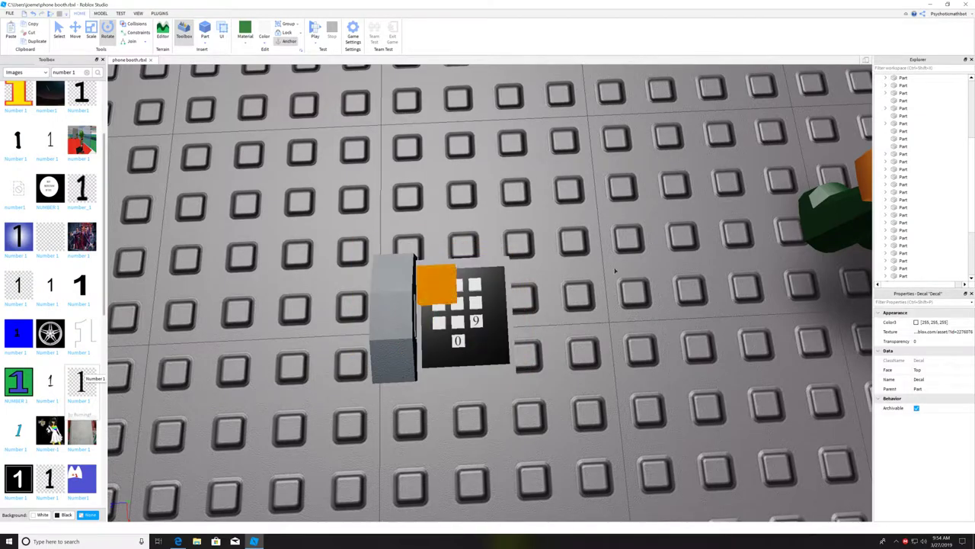